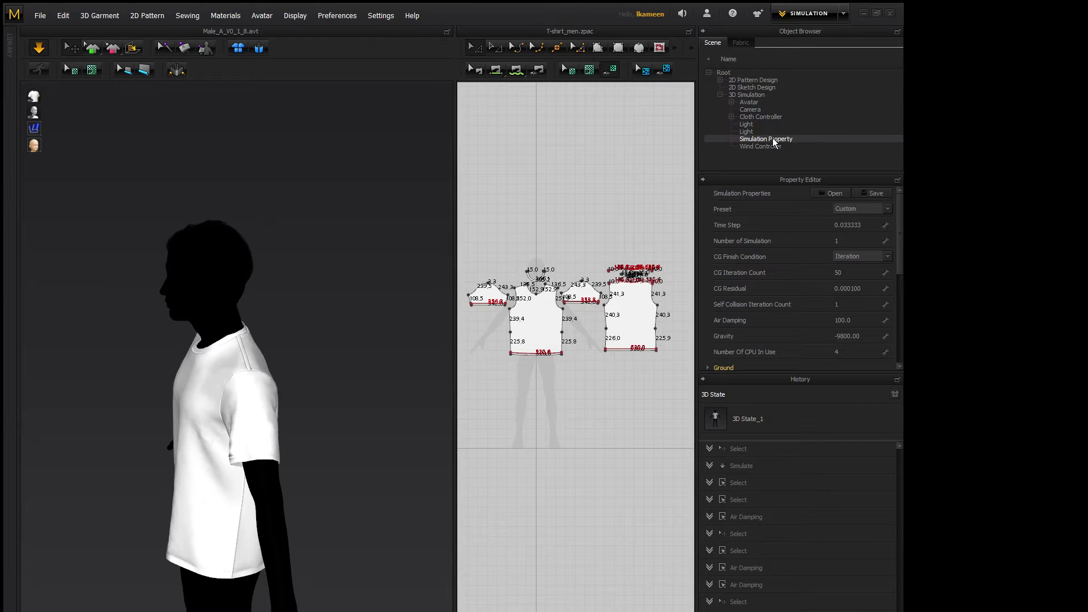
- Check the preset list, then select the T-shirt's front body and show Simulation Property
{"action": "left_click", "coordinate": [888, 210]}
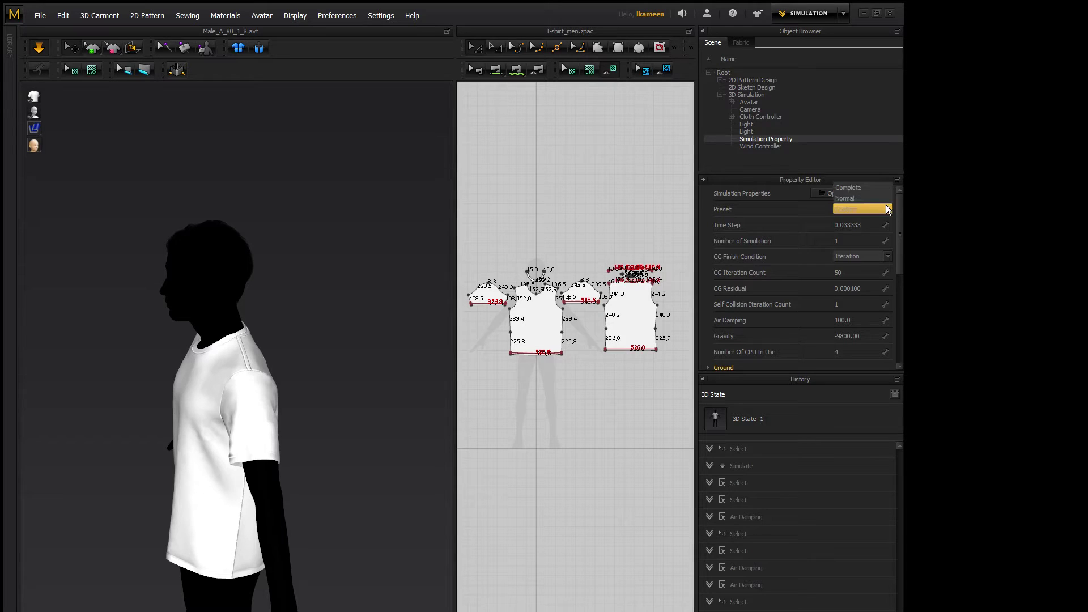
{"action": "left_click", "coordinate": [760, 220]}
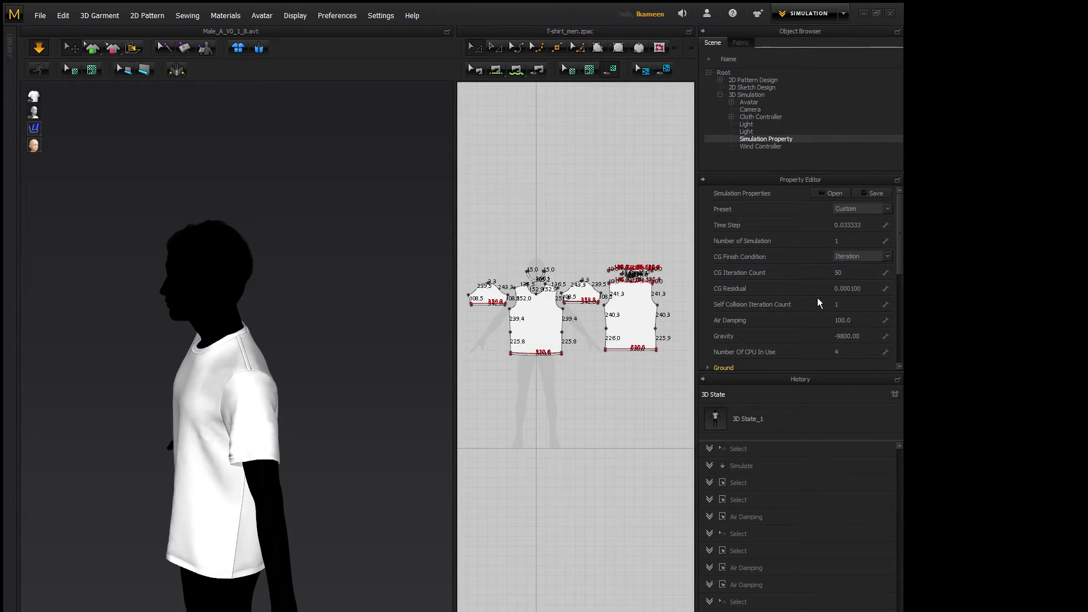
{"action": "left_click", "coordinate": [612, 321]}
{"action": "left_click", "coordinate": [192, 383]}
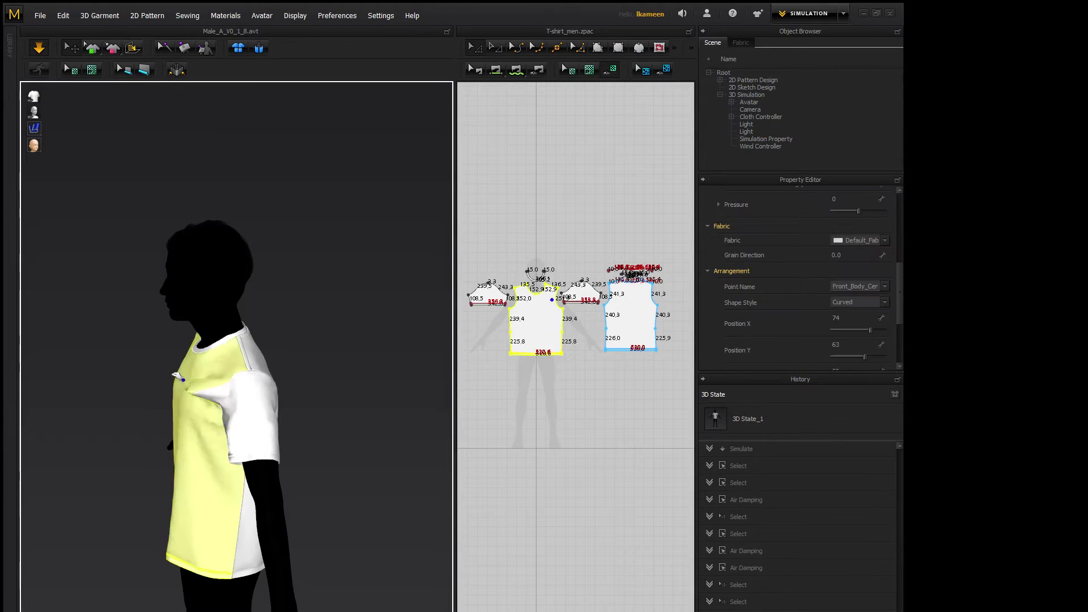
{"action": "left_click", "coordinate": [766, 139]}
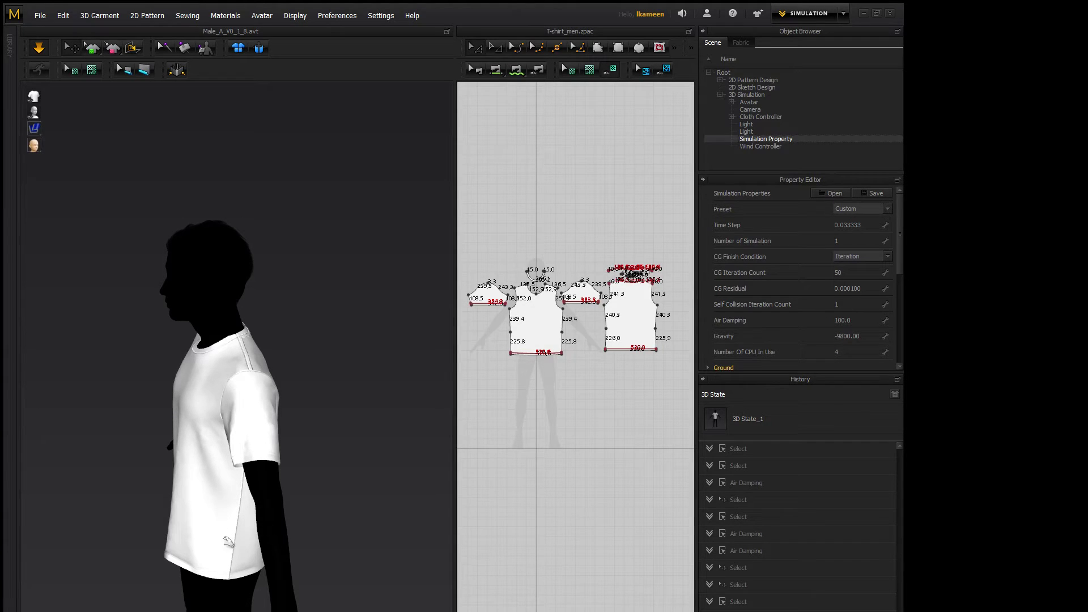
- Tug the front body's hem to test the drape, then orbit to view the avatar's front
{"action": "left_click_drag", "start_coordinate": [222, 536], "coordinate": [200, 440]}
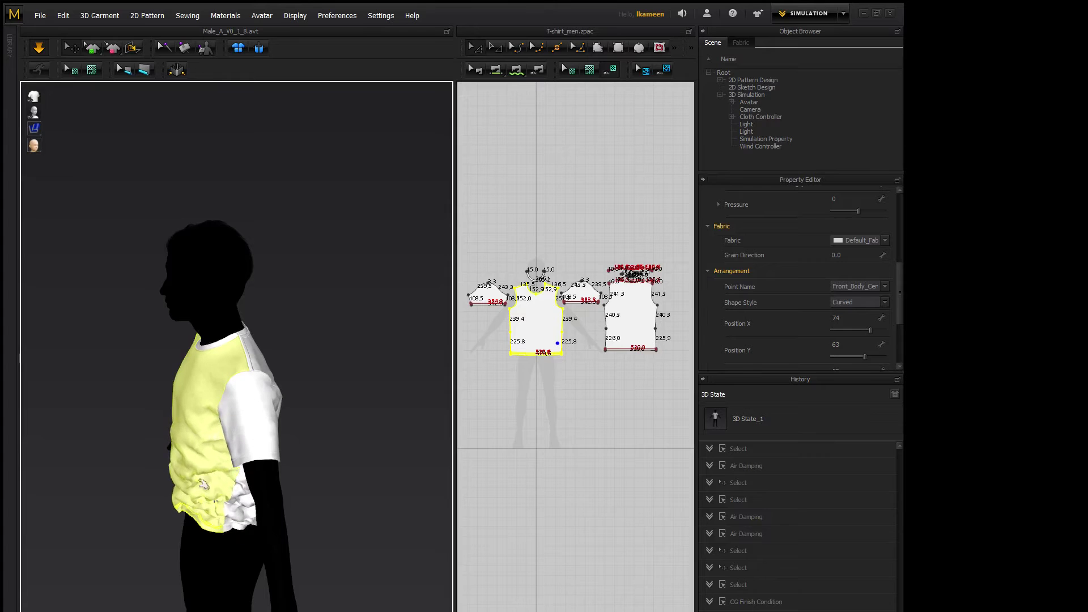
{"action": "left_click", "coordinate": [776, 139]}
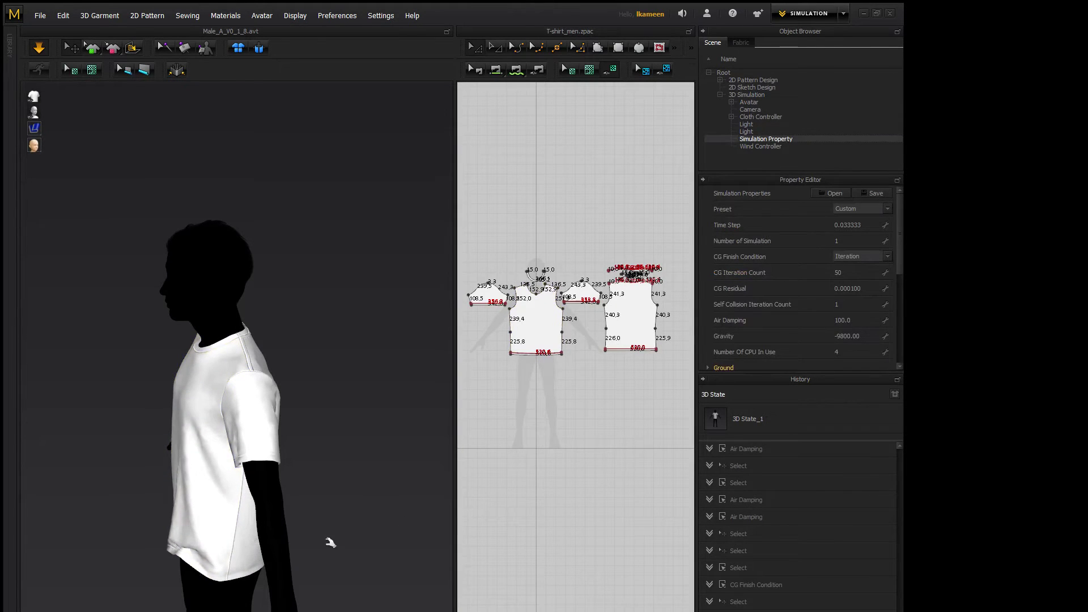
{"action": "right_click_drag", "start_coordinate": [328, 539], "coordinate": [249, 545]}
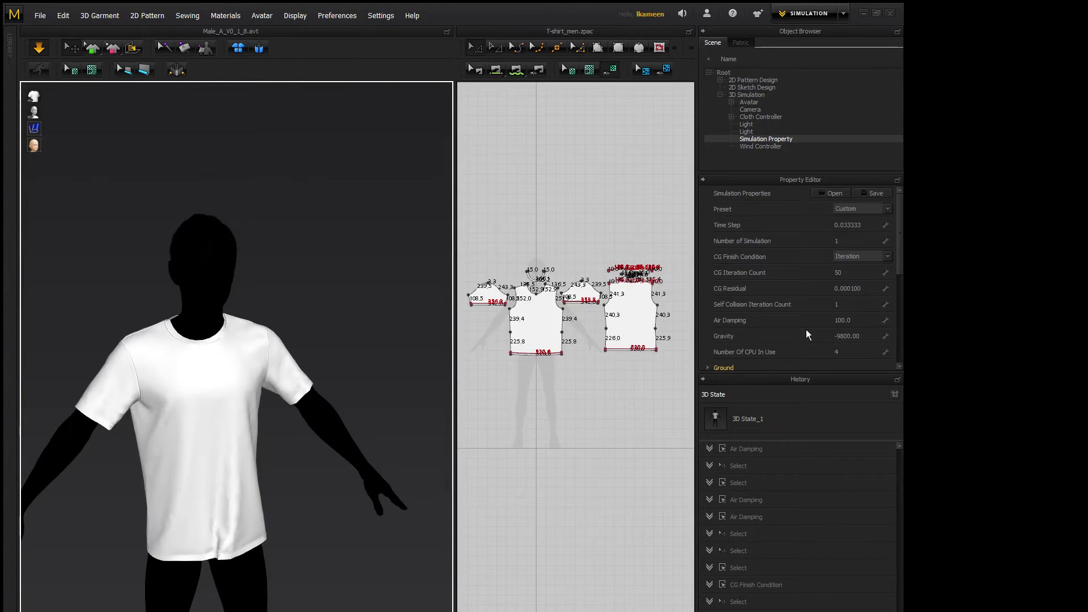
- Set Air Damping to 1.0 in the simulation properties
{"action": "left_click", "coordinate": [859, 320]}
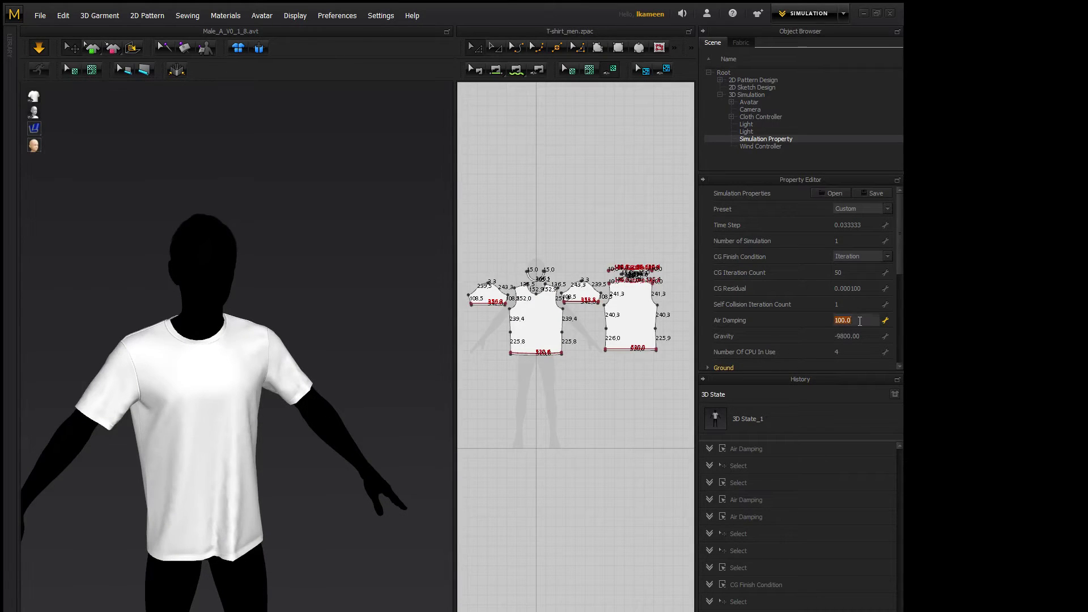
{"action": "type", "text": "1"}
{"action": "key", "text": "Return"}
{"action": "scroll", "coordinate": [842, 318], "scroll_direction": "down", "scroll_amount": 3}
{"action": "scroll", "coordinate": [803, 273], "scroll_direction": "up", "scroll_amount": 2}
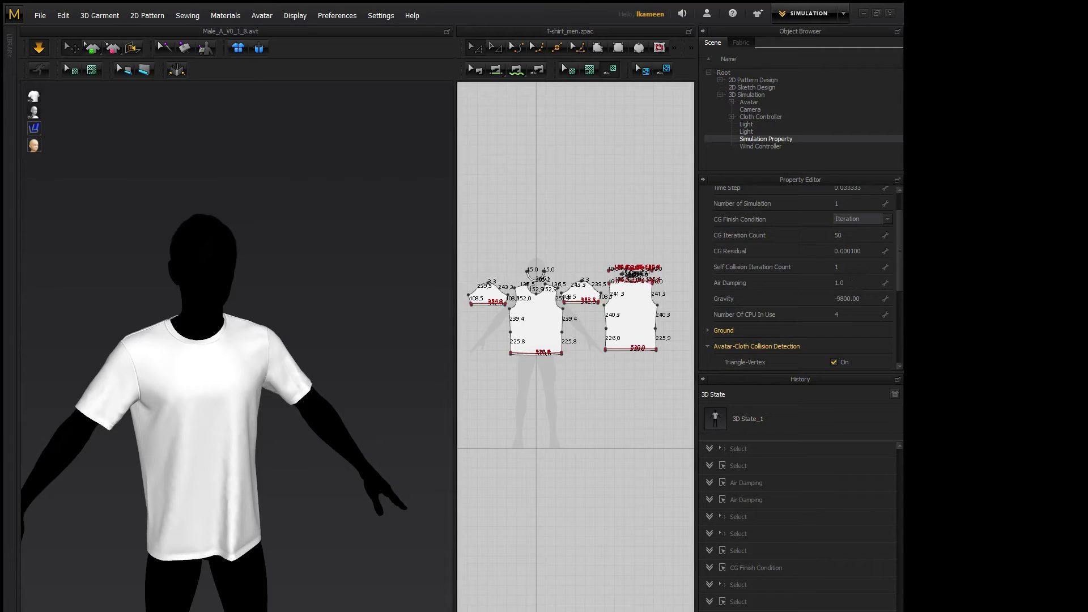
- Select the back body piece and review the Default_Fabric properties, then return to Simulation Property
{"action": "left_click", "coordinate": [629, 306]}
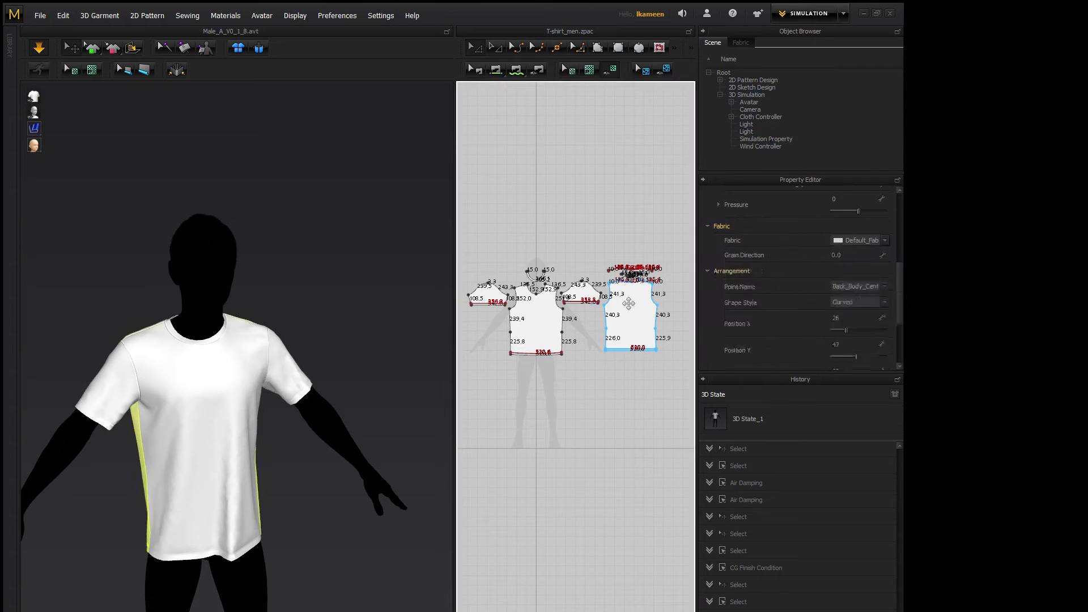
{"action": "left_click", "coordinate": [741, 42]}
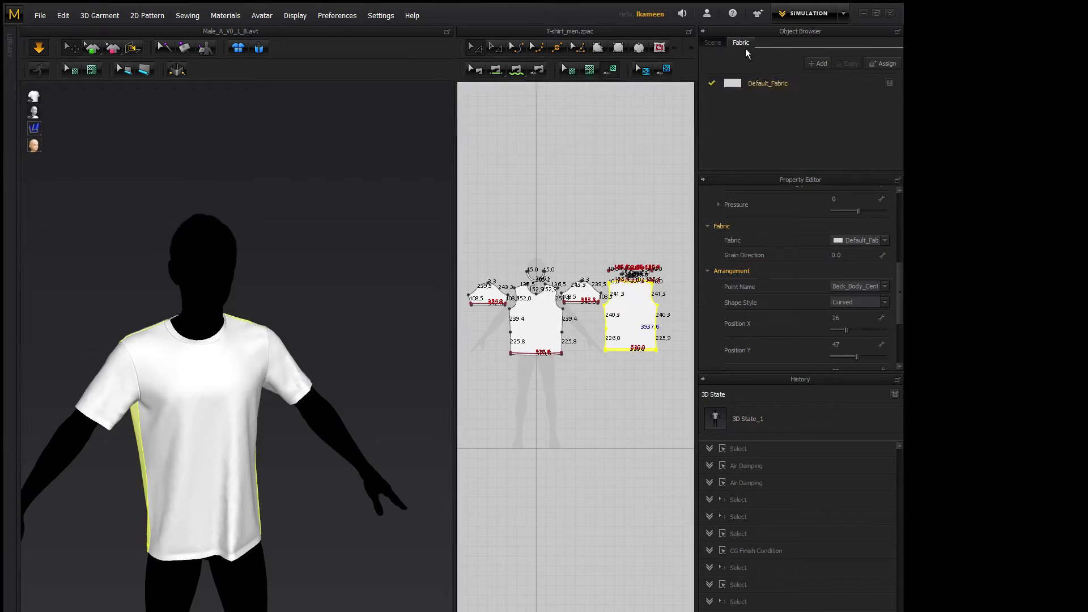
{"action": "left_click", "coordinate": [764, 84]}
{"action": "scroll", "coordinate": [793, 318], "scroll_direction": "down", "scroll_amount": 5}
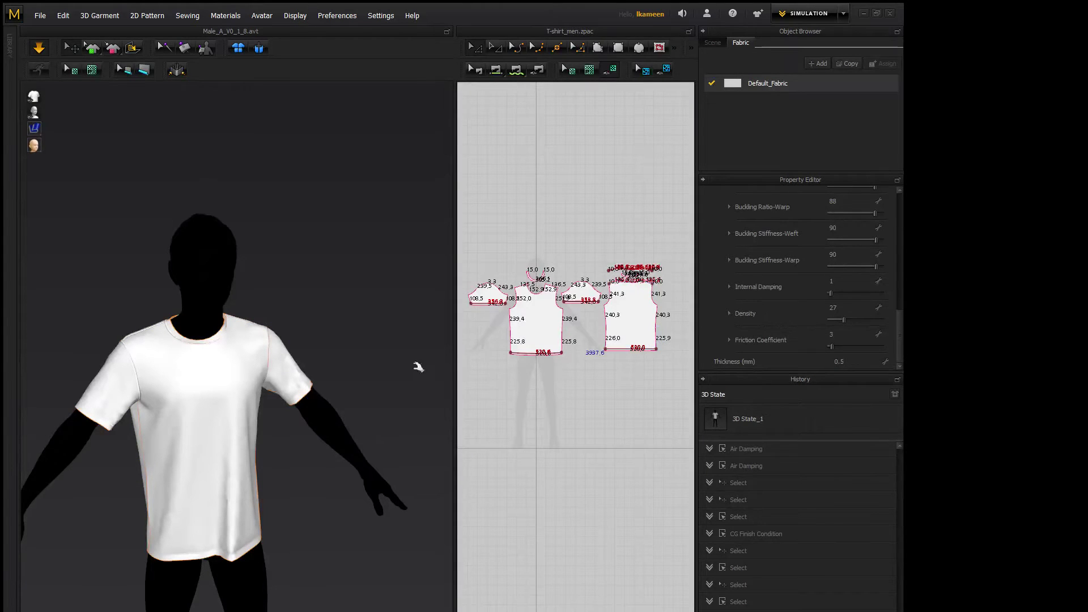
{"action": "left_click", "coordinate": [713, 43]}
{"action": "left_click", "coordinate": [786, 139]}
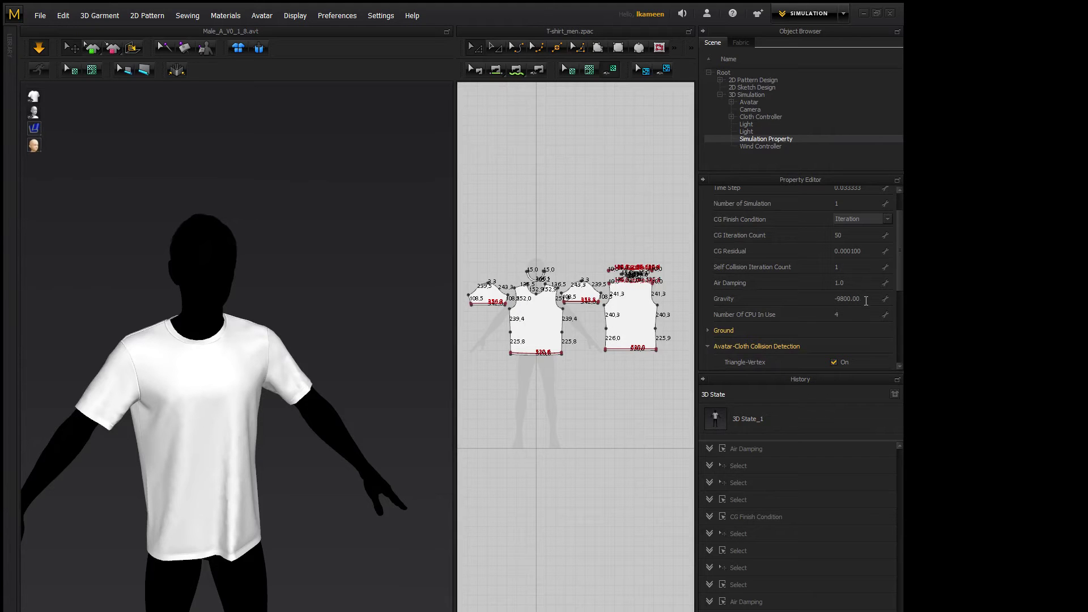
- Select the front body and set Gravity to 0 in Simulation Property
{"action": "left_click", "coordinate": [163, 449]}
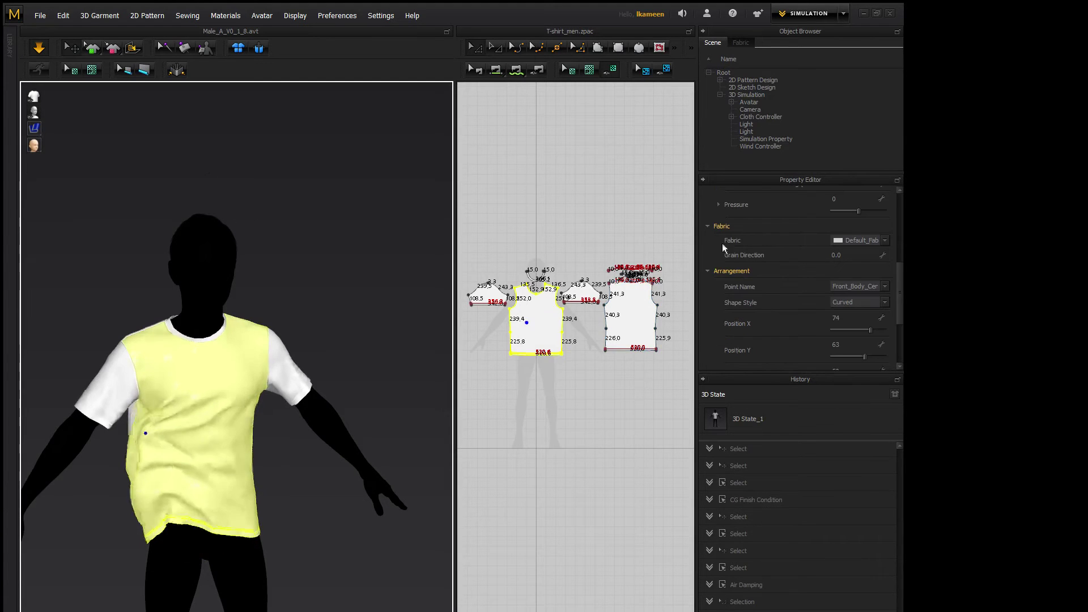
{"action": "left_click", "coordinate": [781, 137]}
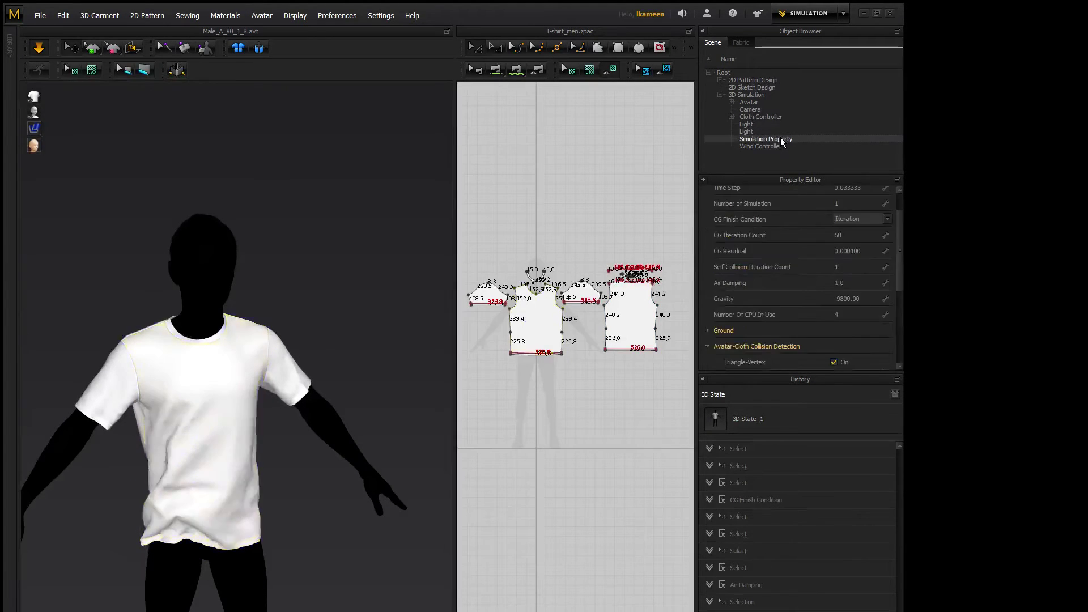
{"action": "left_click", "coordinate": [865, 297]}
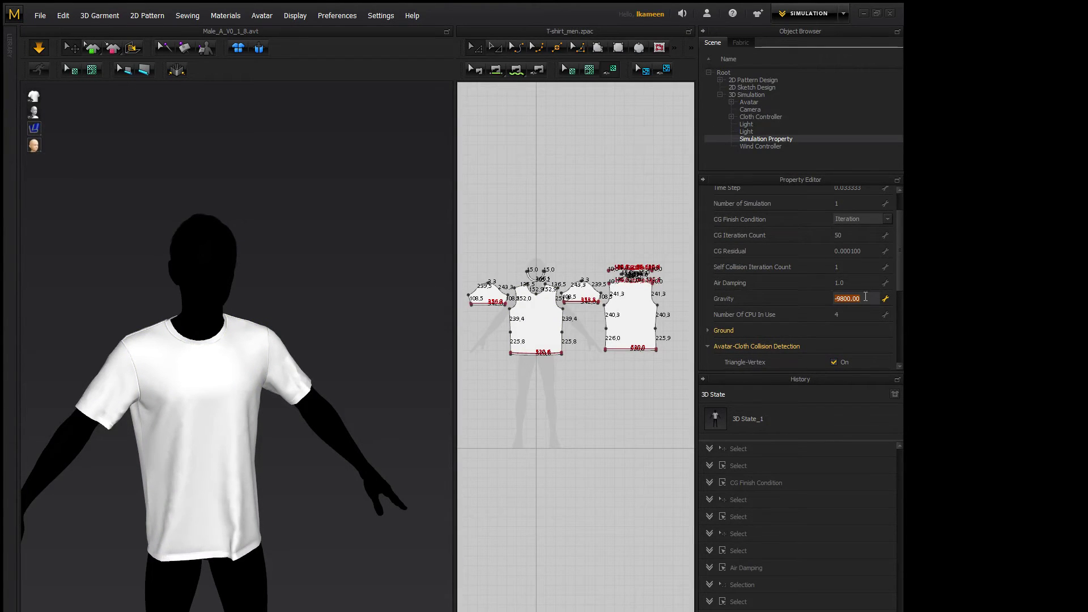
{"action": "type", "text": "0"}
{"action": "key", "text": "Return"}
{"action": "scroll", "coordinate": [865, 297], "scroll_direction": "down", "scroll_amount": 1}
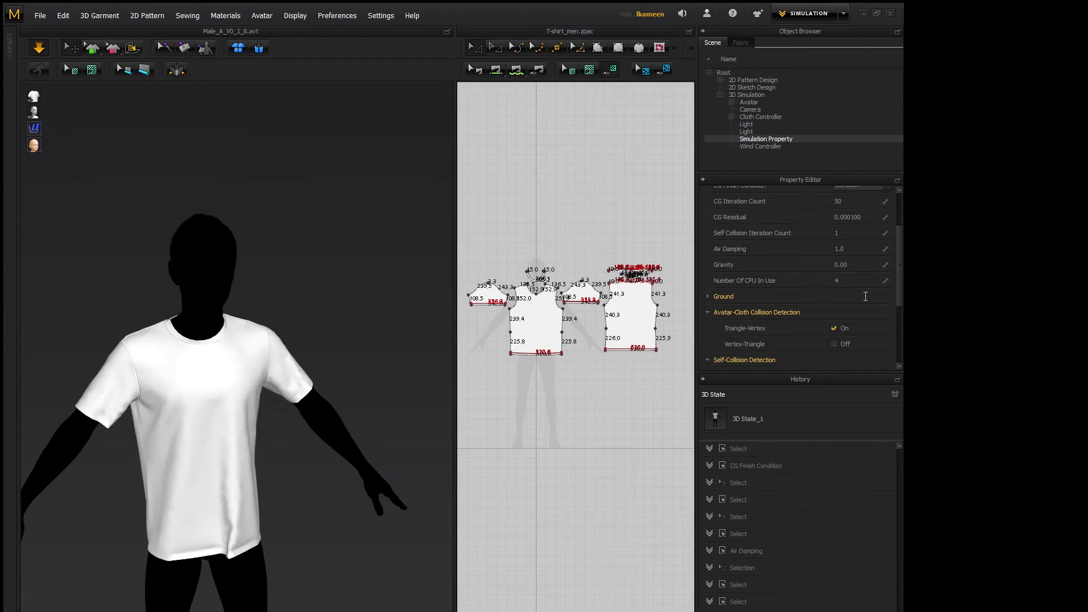
- Pull the weightless shirt cloth upward, then snap the view to the avatar's front
{"action": "left_click", "coordinate": [265, 481]}
{"action": "left_click_drag", "start_coordinate": [265, 481], "coordinate": [318, 505]}
{"action": "left_click", "coordinate": [318, 505]}
{"action": "right_click_drag", "start_coordinate": [318, 505], "coordinate": [210, 536]}
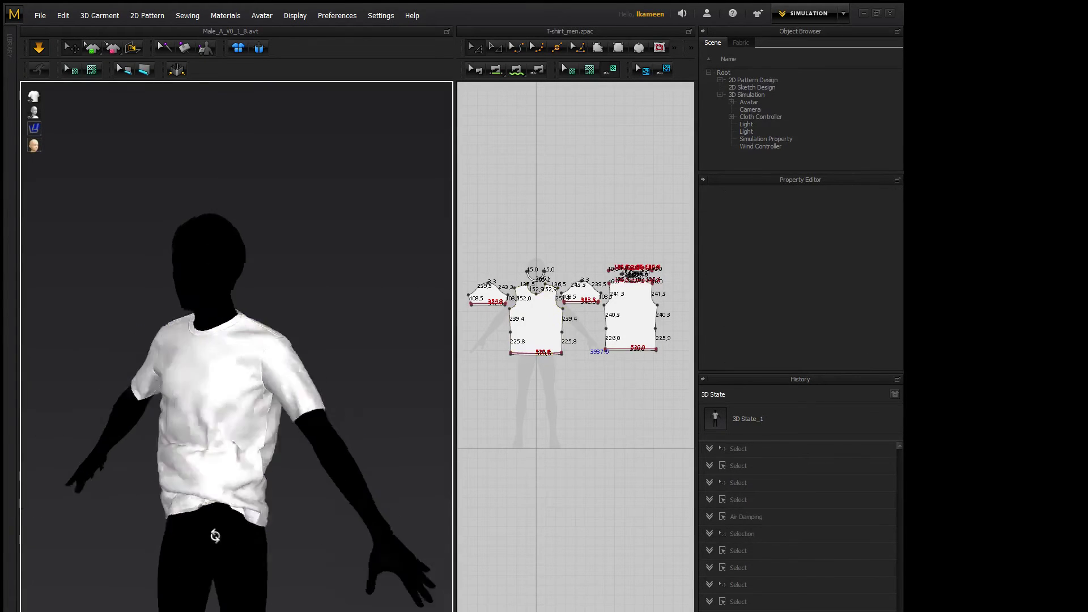
{"action": "key", "text": "2"}
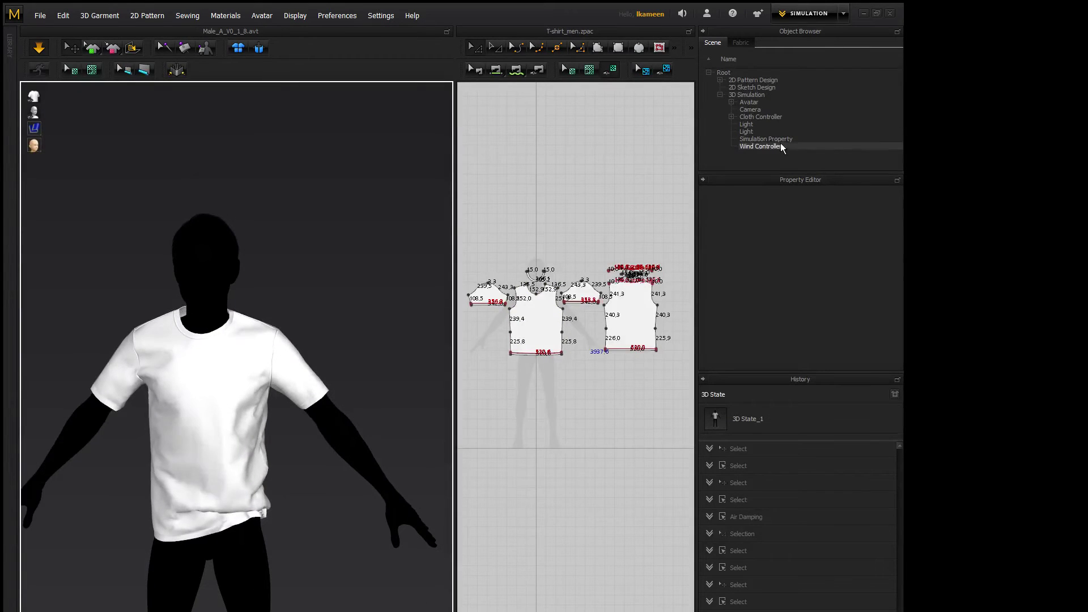
- Restore Gravity to -9800.00, then select the Number Of CPU In Use field
{"action": "left_click", "coordinate": [776, 139]}
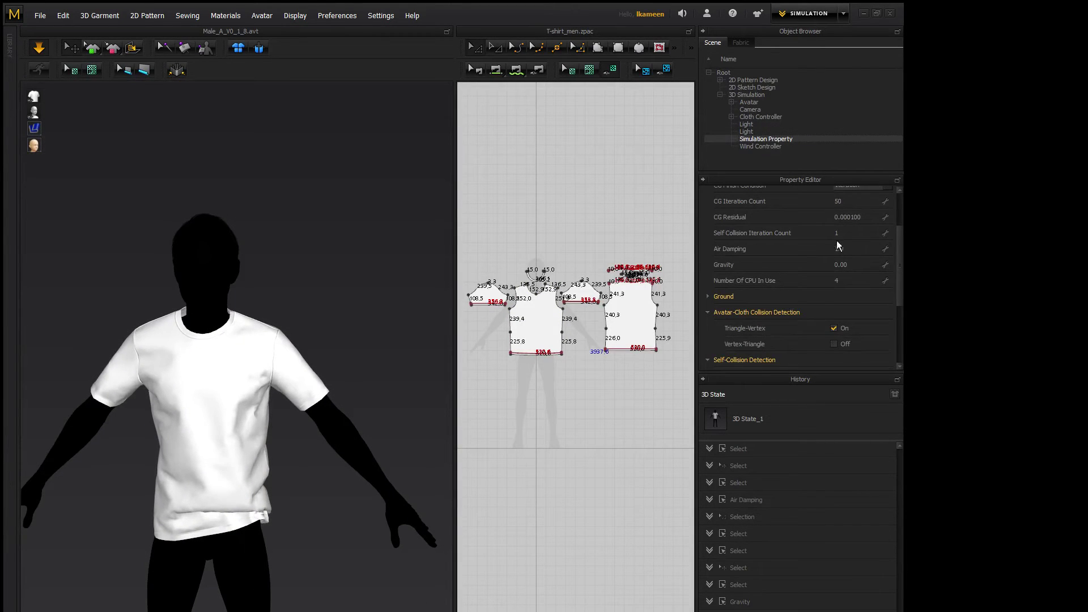
{"action": "double_click", "coordinate": [853, 264]}
{"action": "type", "text": "-98"}
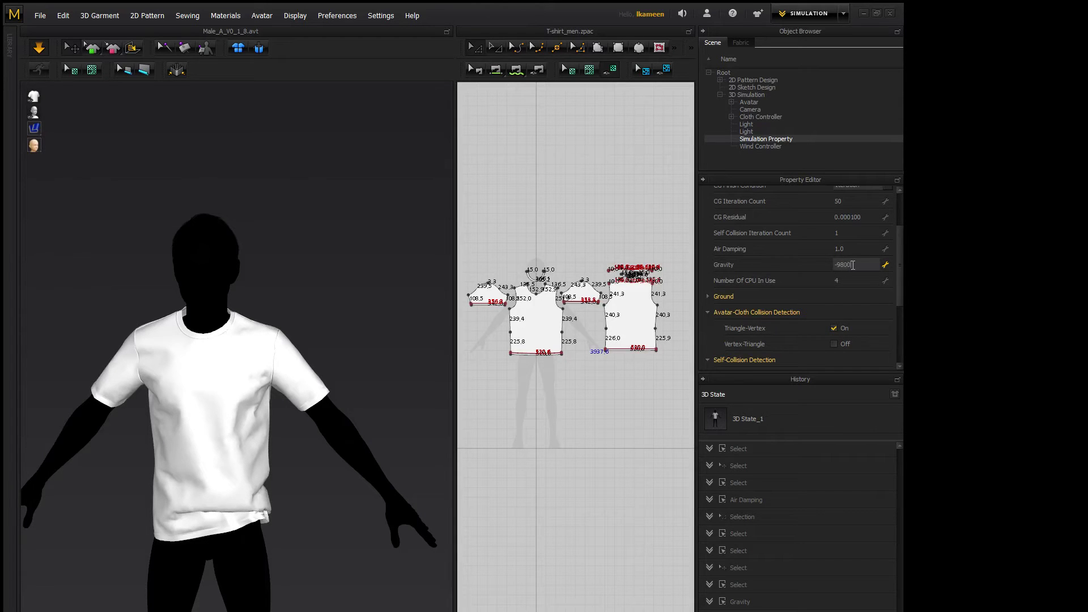
{"action": "key", "text": "Return"}
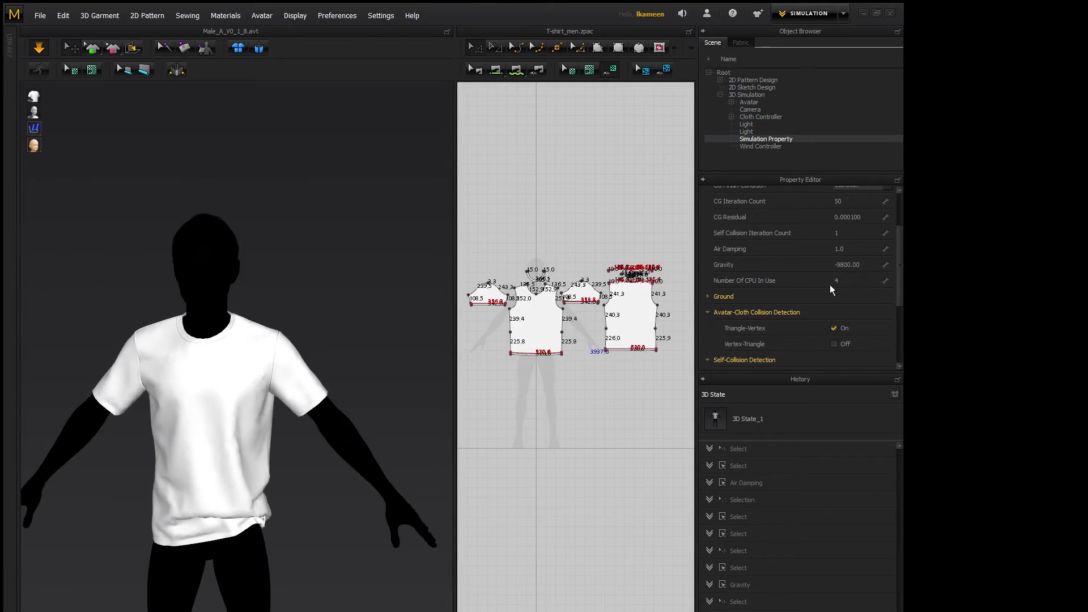
{"action": "double_click", "coordinate": [843, 281]}
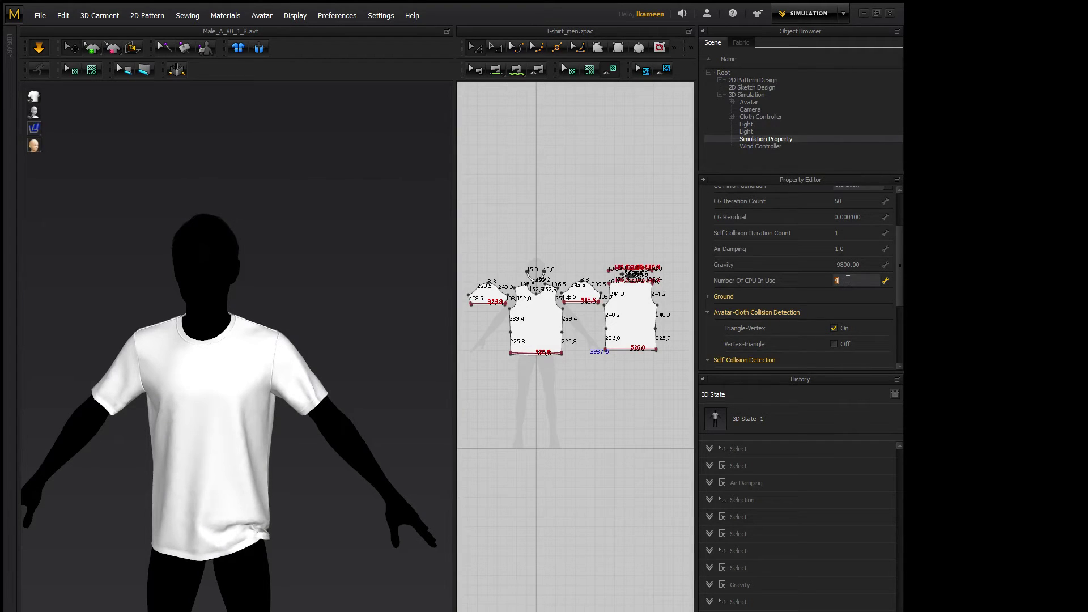
- Expand the Ground settings and pan the 3D view to frame the avatar
{"action": "left_click", "coordinate": [707, 296]}
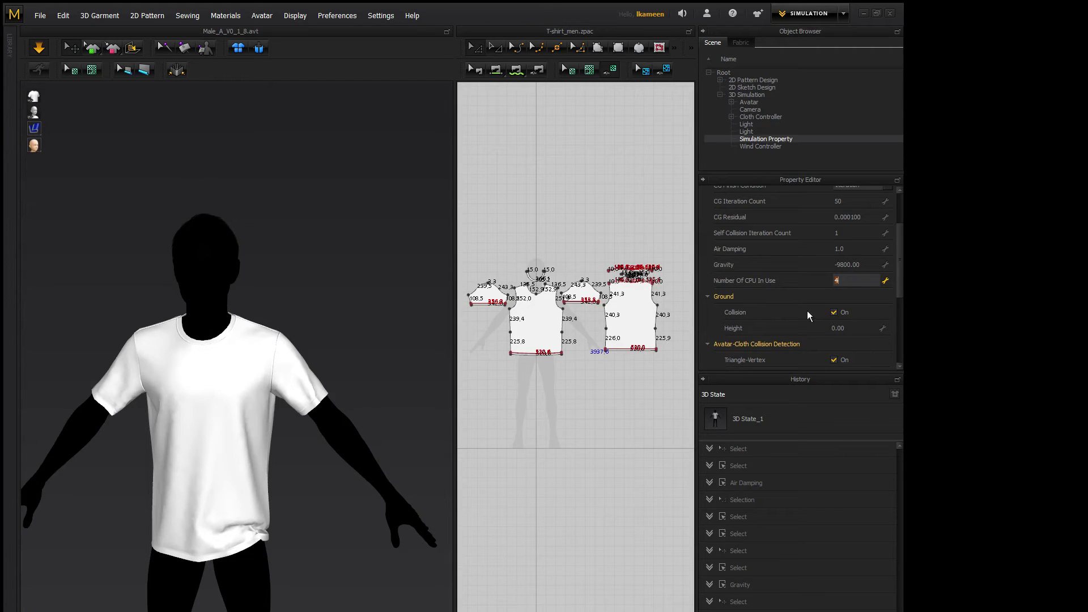
{"action": "scroll", "coordinate": [339, 427], "scroll_direction": "down", "scroll_amount": 2}
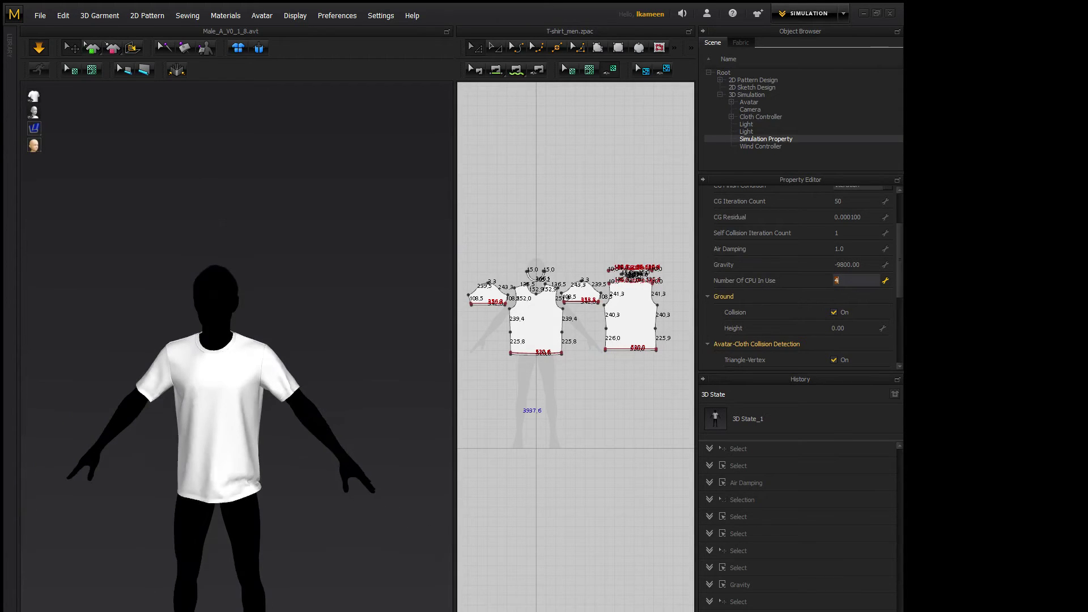
{"action": "middle_click_drag", "start_coordinate": [325, 575], "coordinate": [367, 440]}
{"action": "scroll", "coordinate": [367, 440], "scroll_direction": "down", "scroll_amount": 2}
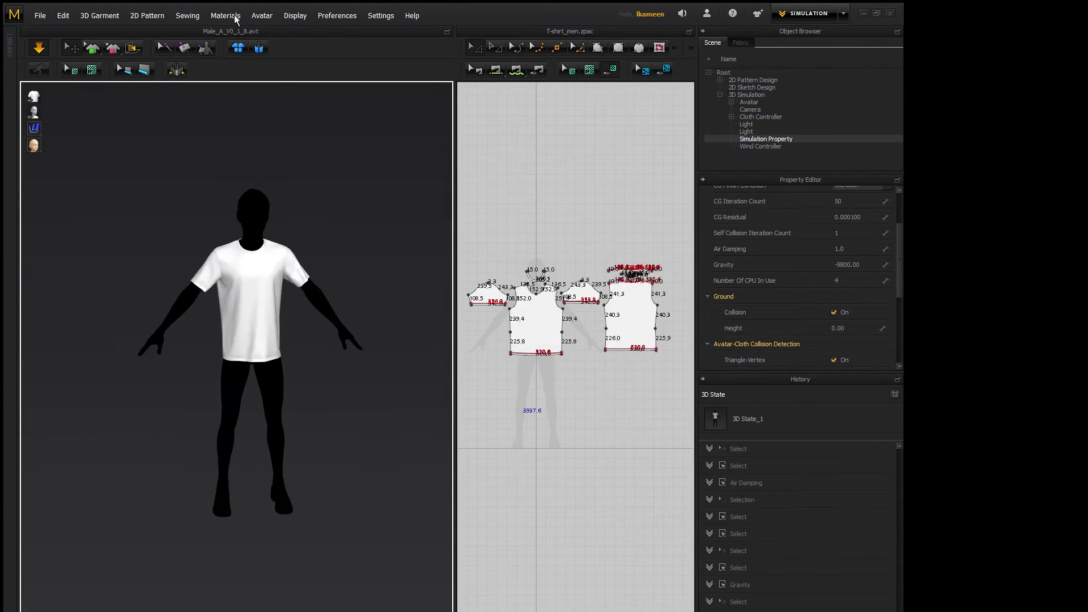
- Set the viewpoint to Front via Display > Viewpoint and reselect Simulation Property
{"action": "left_click", "coordinate": [294, 15]}
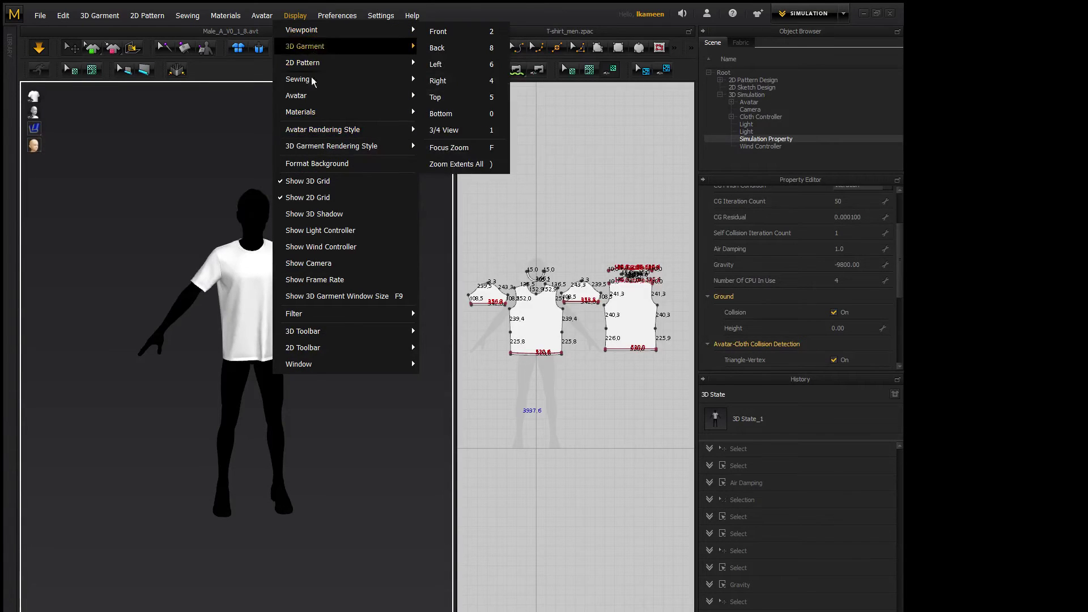
{"action": "left_click", "coordinate": [218, 214]}
{"action": "key", "text": "2"}
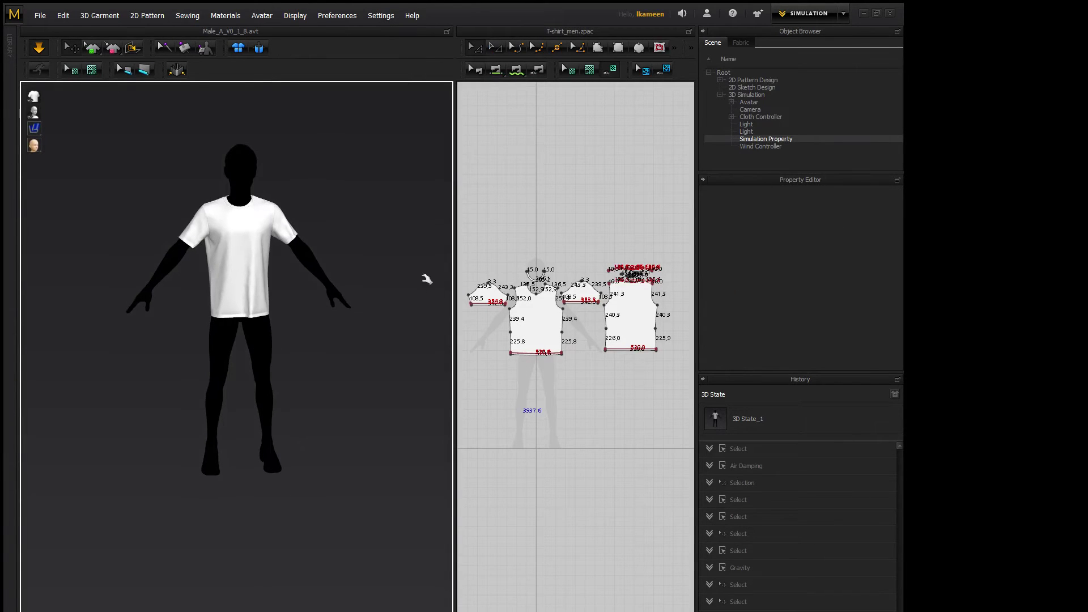
{"action": "left_click", "coordinate": [793, 139]}
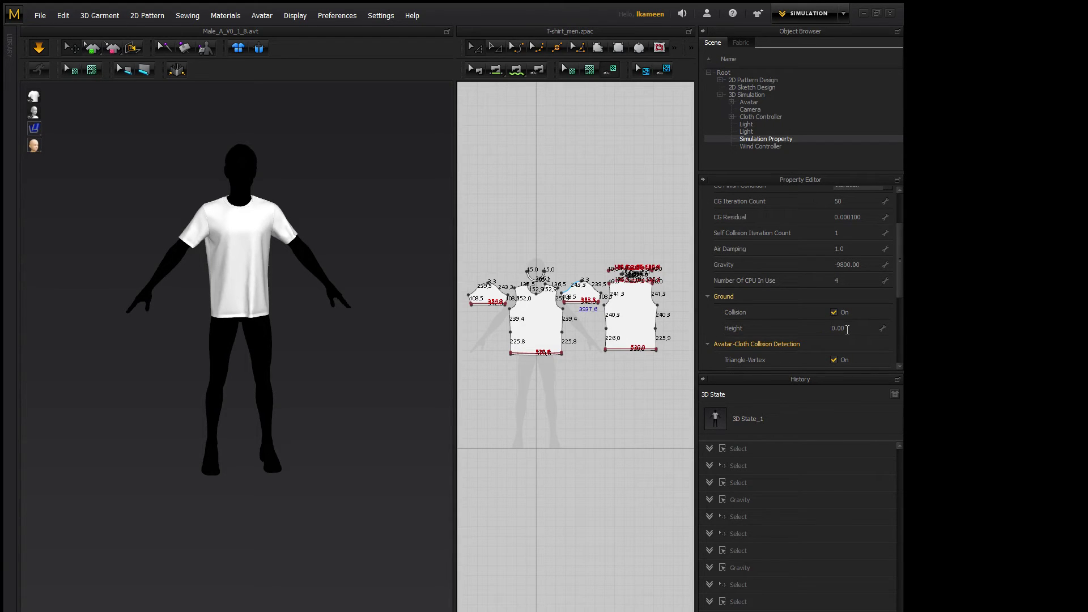
- Zoom in on the shirt torso, tug a sleeve, and tick avatar-cloth Vertex-Triangle collision
{"action": "scroll", "coordinate": [847, 330], "scroll_direction": "down", "scroll_amount": 1}
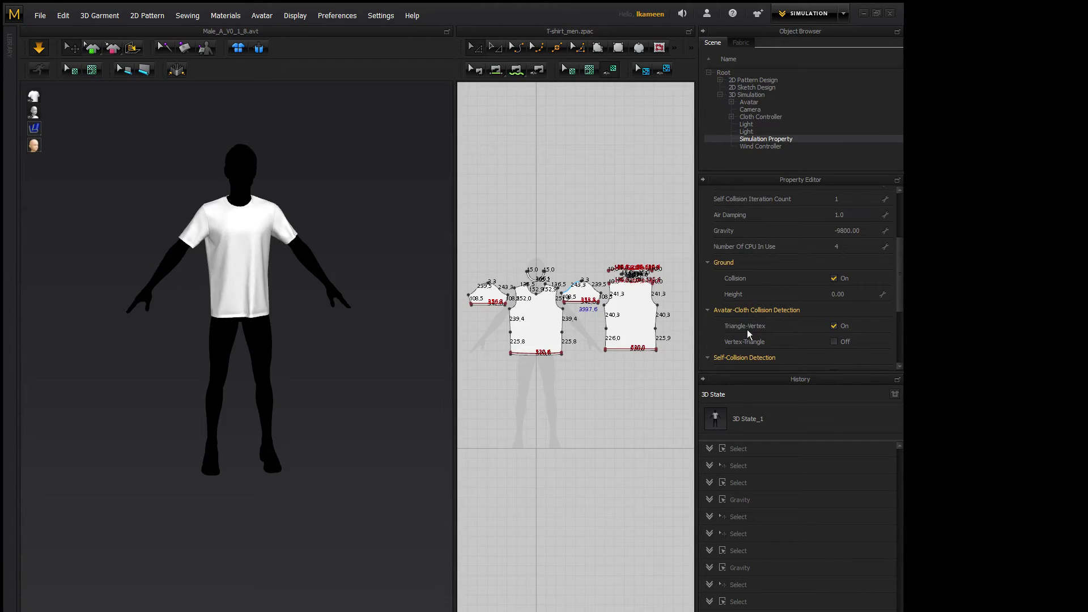
{"action": "scroll", "coordinate": [751, 333], "scroll_direction": "down", "scroll_amount": 1}
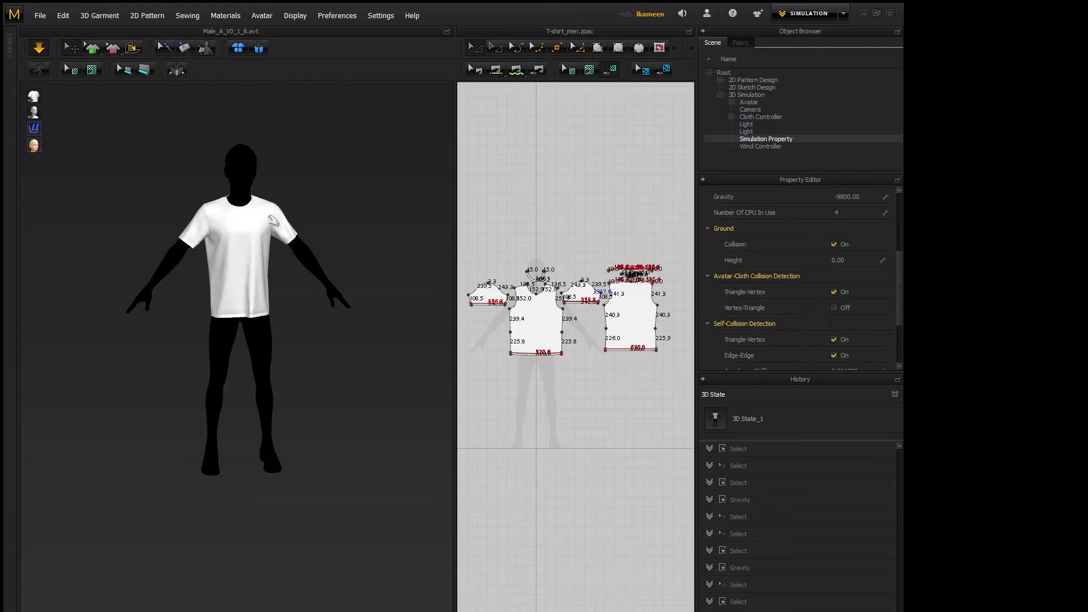
{"action": "scroll", "coordinate": [280, 239], "scroll_direction": "up", "scroll_amount": 5}
{"action": "middle_click_drag", "start_coordinate": [323, 168], "coordinate": [306, 216]}
{"action": "scroll", "coordinate": [294, 241], "scroll_direction": "up", "scroll_amount": 3}
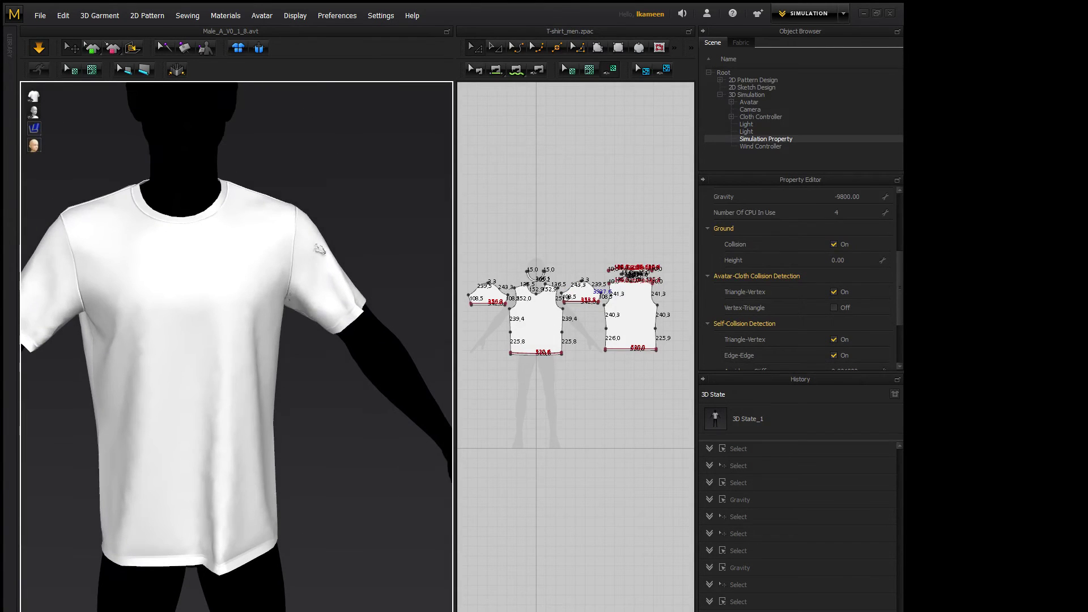
{"action": "left_click_drag", "start_coordinate": [320, 249], "coordinate": [367, 189]}
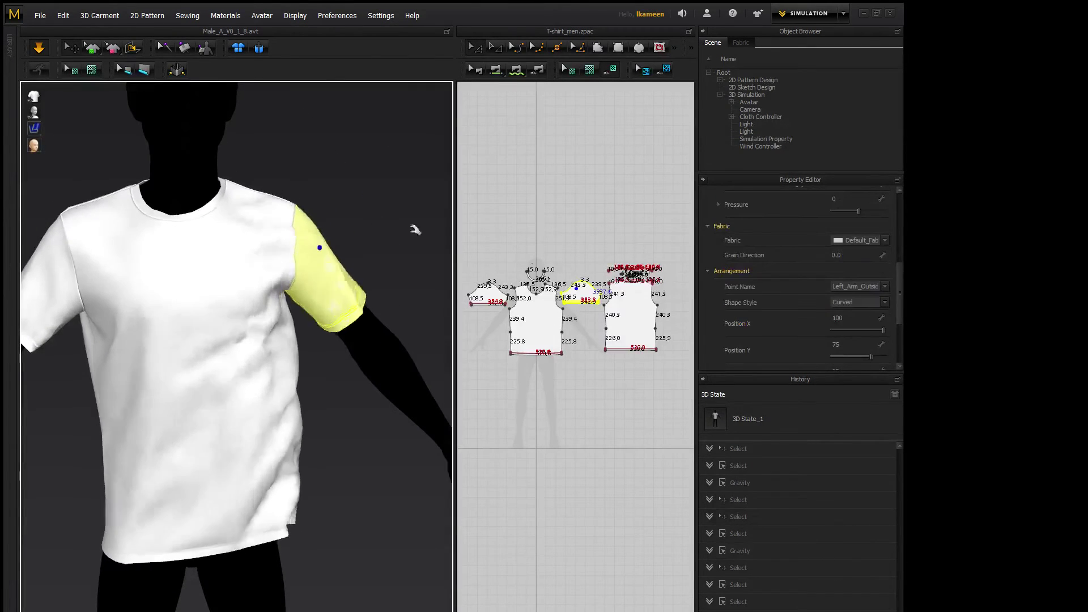
{"action": "left_click", "coordinate": [794, 138]}
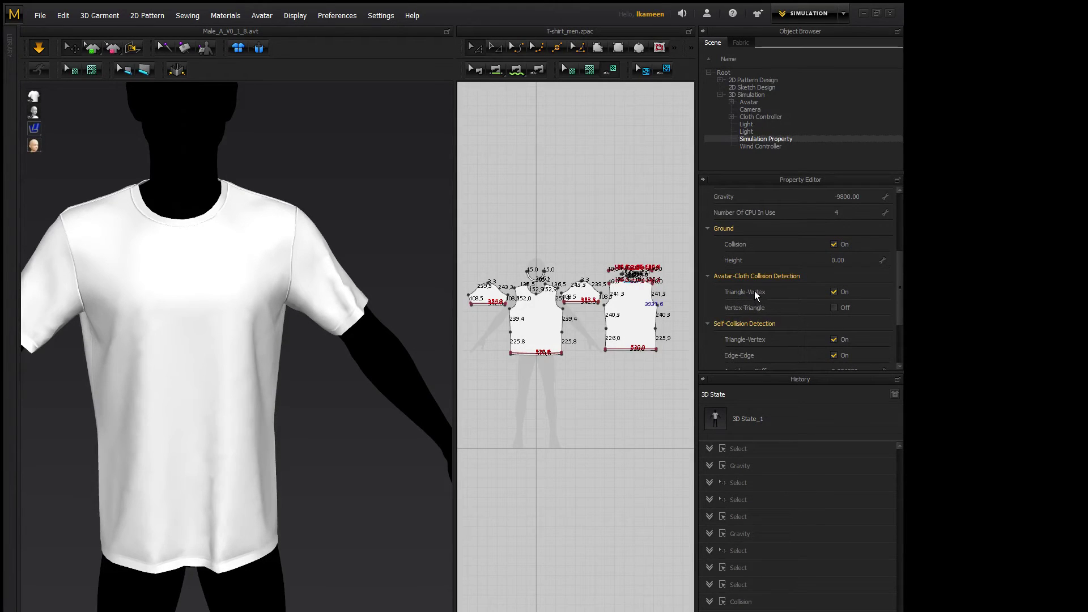
{"action": "left_click", "coordinate": [833, 308]}
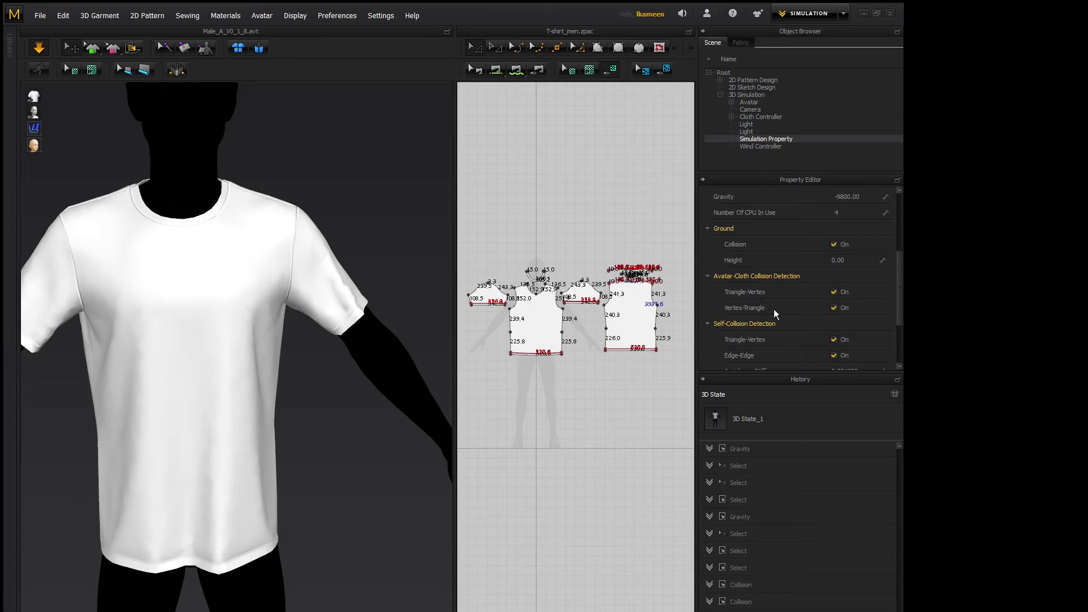
- Untick avatar-cloth Vertex-Triangle collision detection
{"action": "left_click", "coordinate": [834, 308]}
{"action": "scroll", "coordinate": [816, 307], "scroll_direction": "down", "scroll_amount": 2}
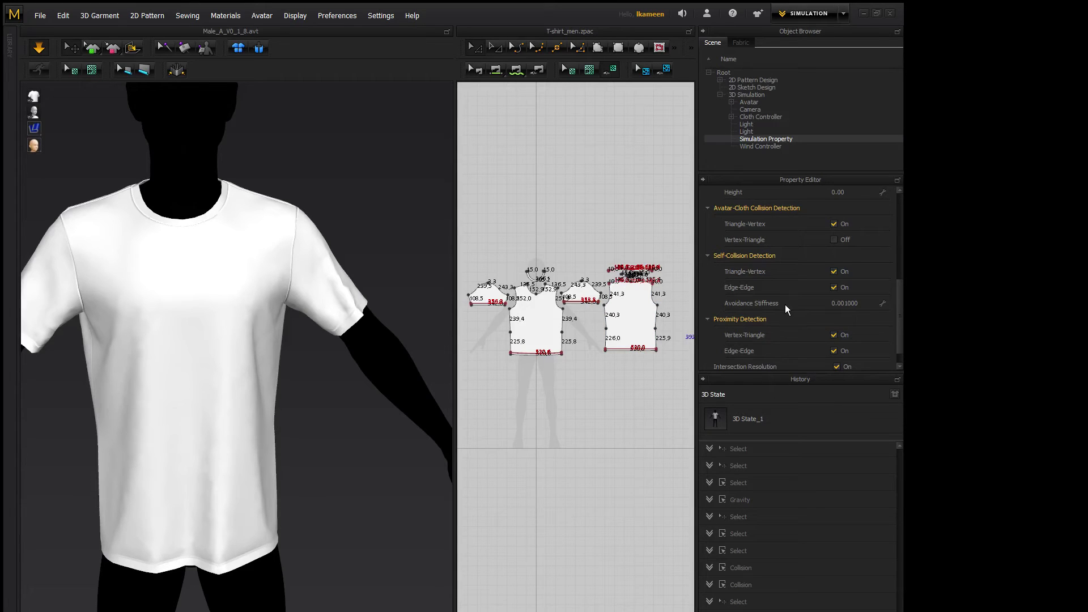
{"action": "scroll", "coordinate": [783, 304], "scroll_direction": "down", "scroll_amount": 1}
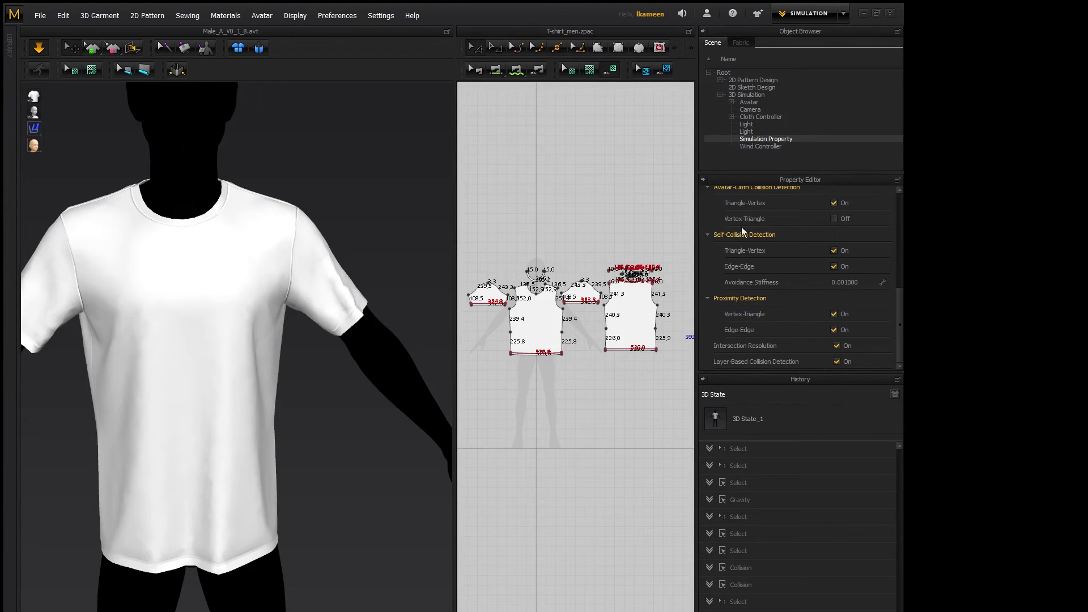
- Set the simulation Preset to Normal
{"action": "scroll", "coordinate": [767, 202], "scroll_direction": "up", "scroll_amount": 5}
{"action": "scroll", "coordinate": [829, 223], "scroll_direction": "up", "scroll_amount": 2}
{"action": "left_click", "coordinate": [888, 208]}
{"action": "left_click", "coordinate": [848, 200]}
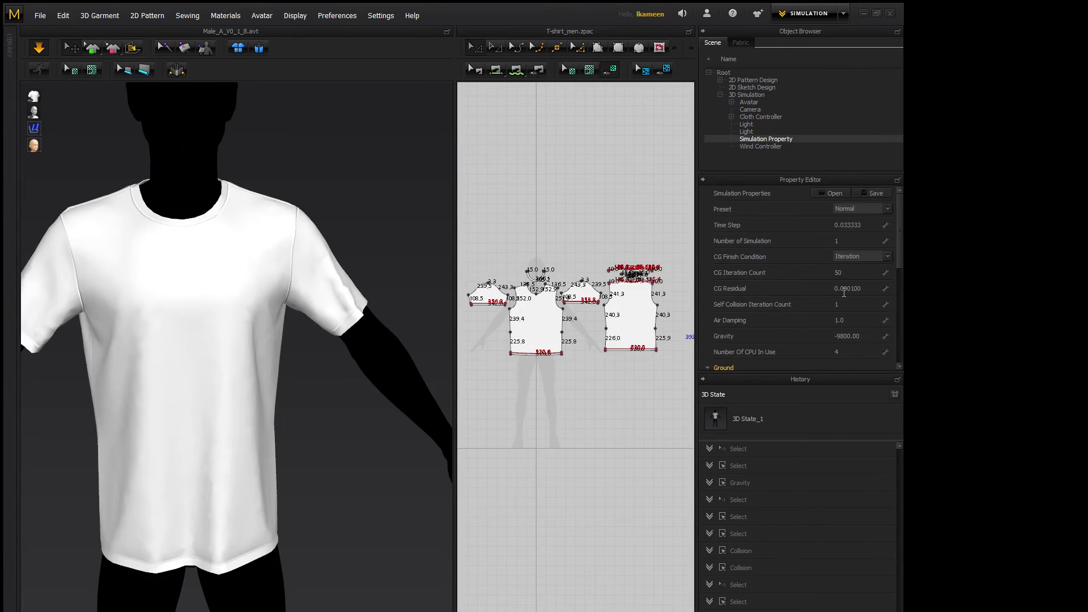
- Set the simulation Preset to Complete
{"action": "left_click", "coordinate": [887, 209]}
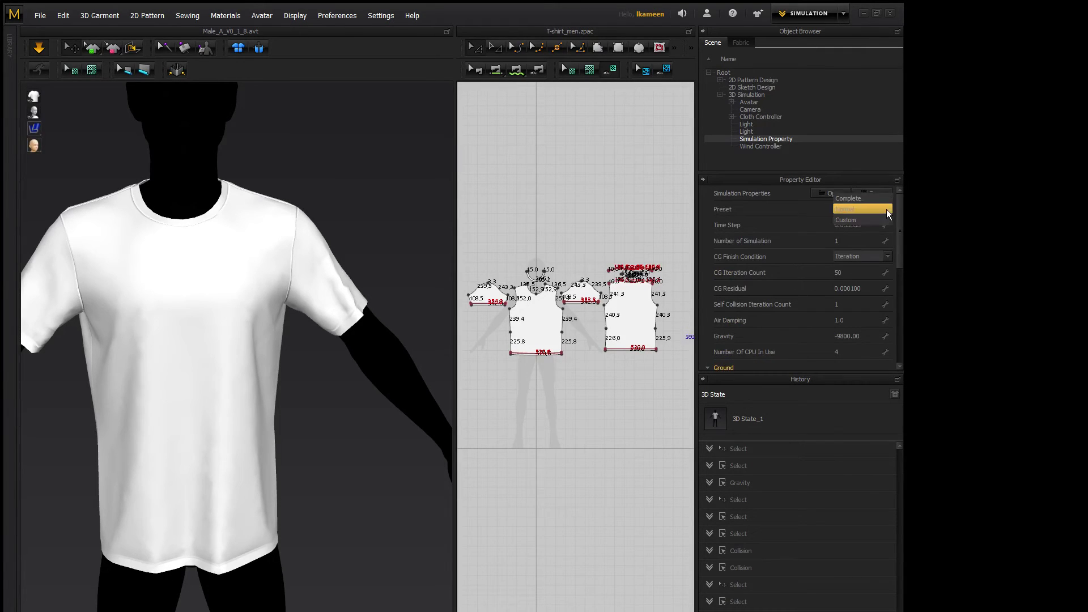
{"action": "left_click", "coordinate": [856, 200]}
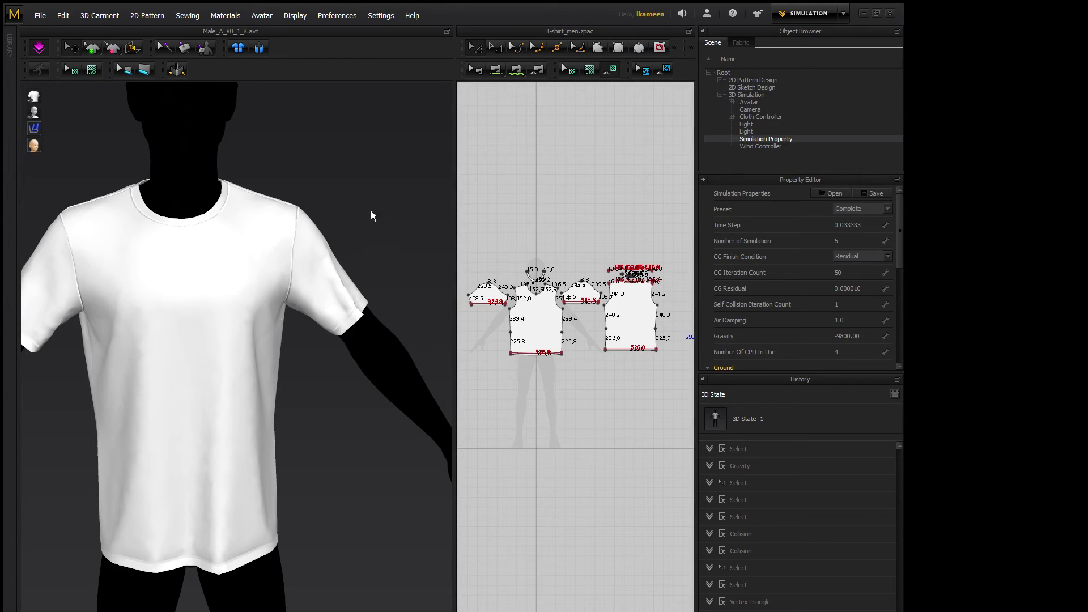
{"action": "right_click_drag", "start_coordinate": [355, 234], "coordinate": [316, 240]}
{"action": "scroll", "coordinate": [316, 240], "scroll_direction": "down", "scroll_amount": 5}
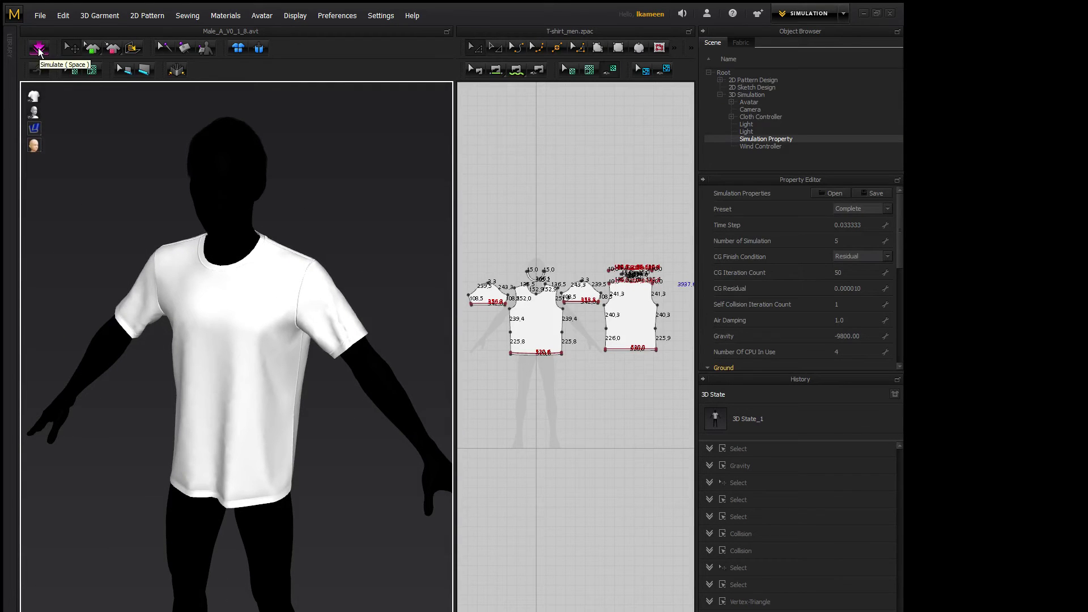
- Simulate the T-shirt, pulling the left sleeve and front shoulder corner while it runs
{"action": "left_click", "coordinate": [39, 51]}
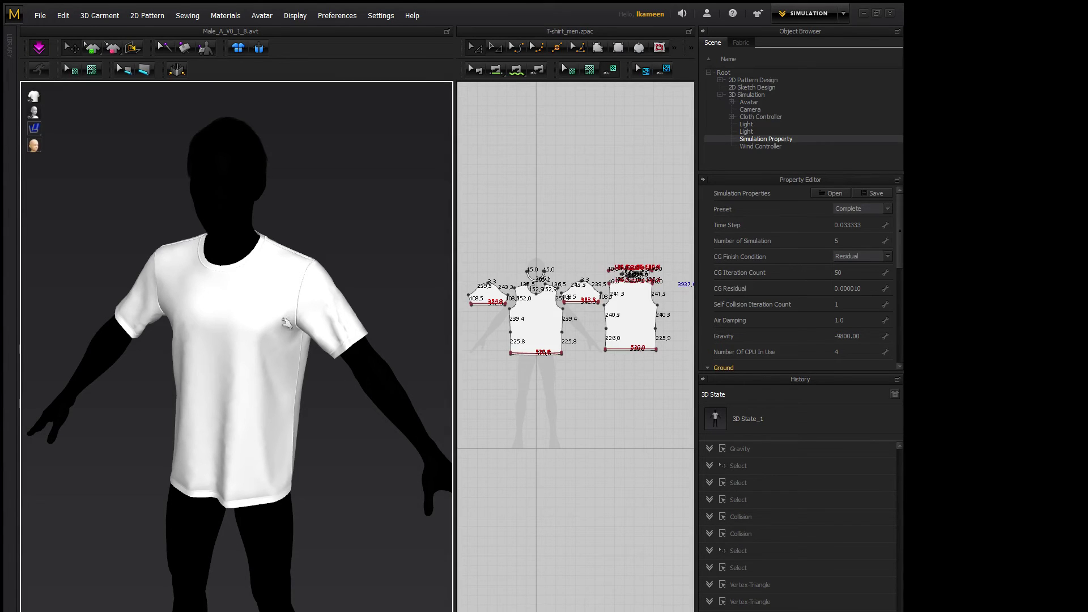
{"action": "left_click_drag", "start_coordinate": [145, 291], "coordinate": [123, 218]}
{"action": "left_click_drag", "start_coordinate": [149, 254], "coordinate": [110, 194]}
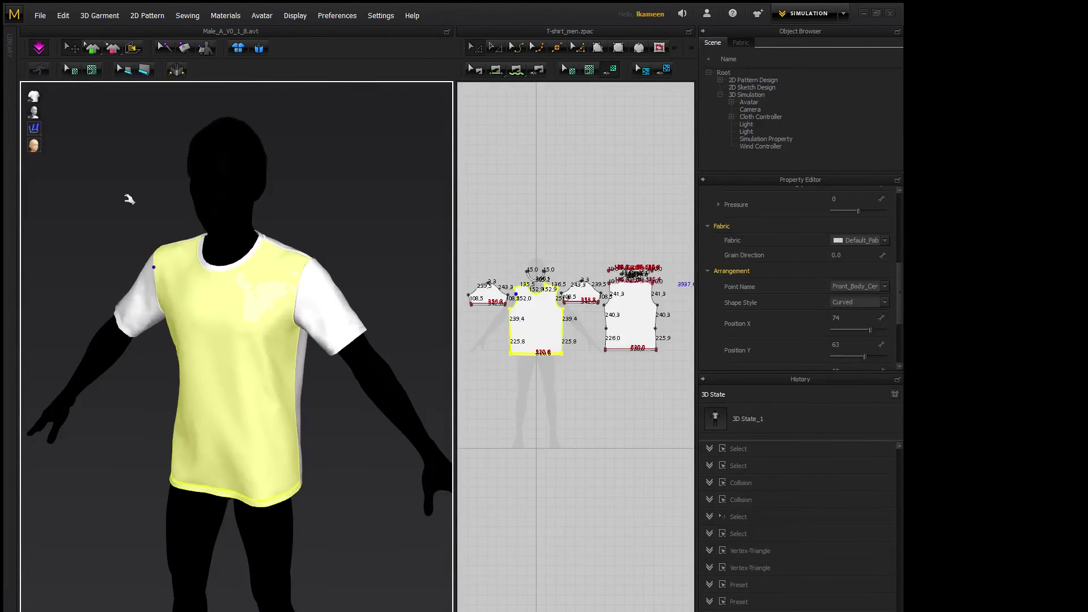
{"action": "key", "text": "space"}
{"action": "right_click_drag", "start_coordinate": [189, 211], "coordinate": [223, 199]}
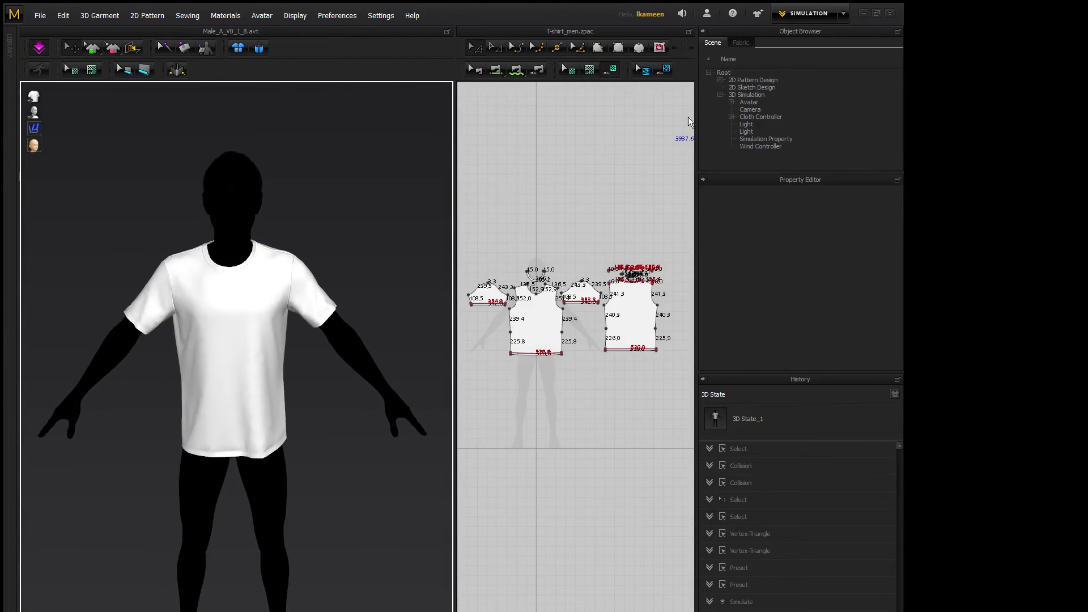
- Show Default_Fabric's properties and select all T-shirt pattern pieces to check Particle Distance
{"action": "left_click", "coordinate": [742, 43]}
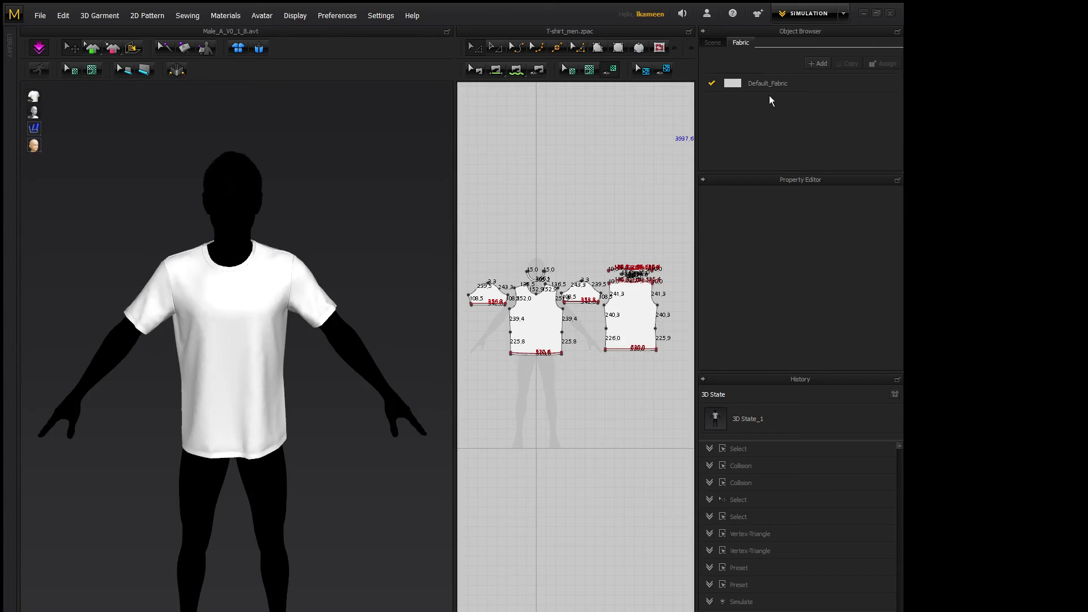
{"action": "left_click", "coordinate": [801, 83]}
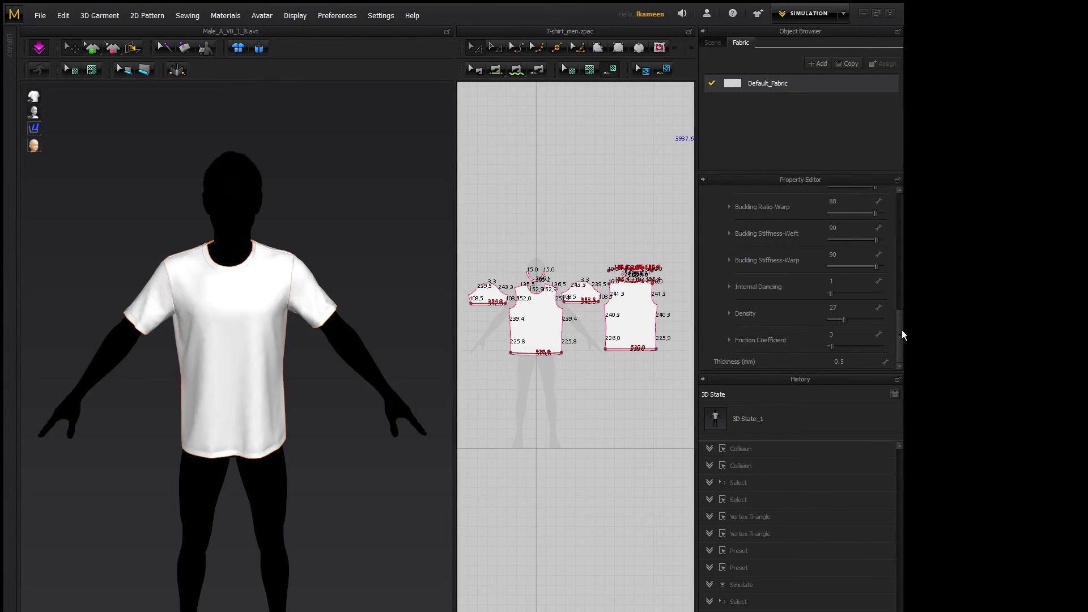
{"action": "left_click_drag", "start_coordinate": [900, 336], "coordinate": [903, 244]}
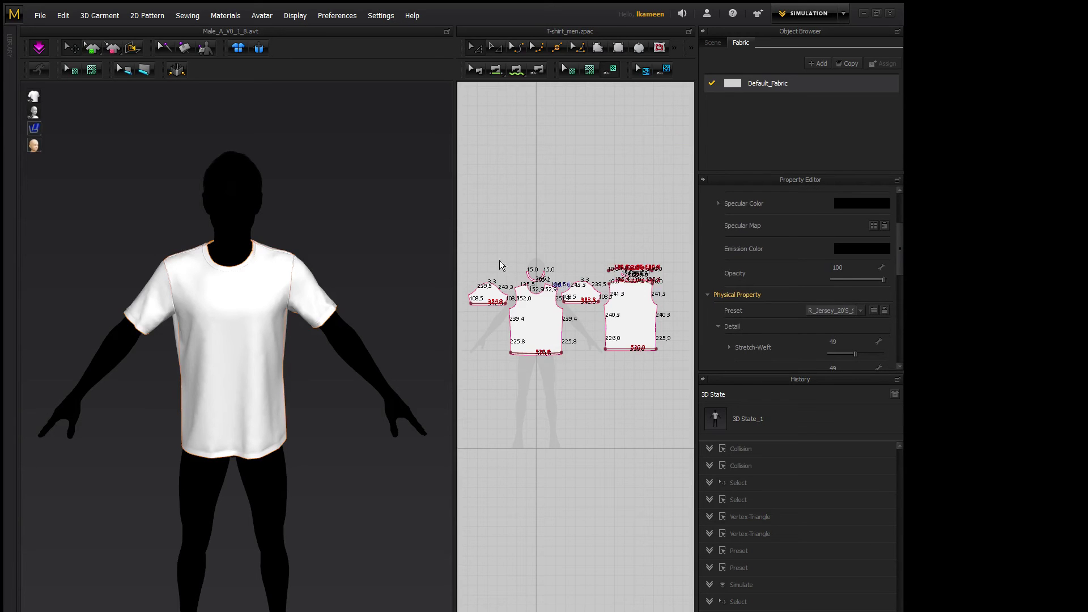
{"action": "left_click_drag", "start_coordinate": [460, 234], "coordinate": [685, 382]}
{"action": "scroll", "coordinate": [808, 278], "scroll_direction": "up", "scroll_amount": 5}
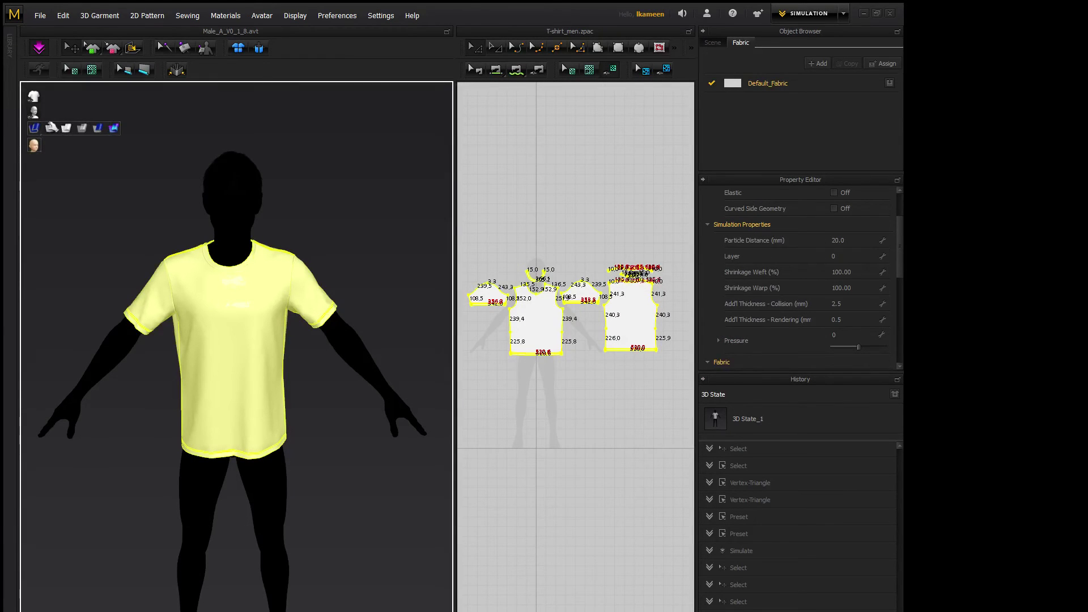
- Display the shirt as a triangle mesh and reselect Simulation Property
{"action": "left_click", "coordinate": [50, 127]}
{"action": "left_click", "coordinate": [713, 44]}
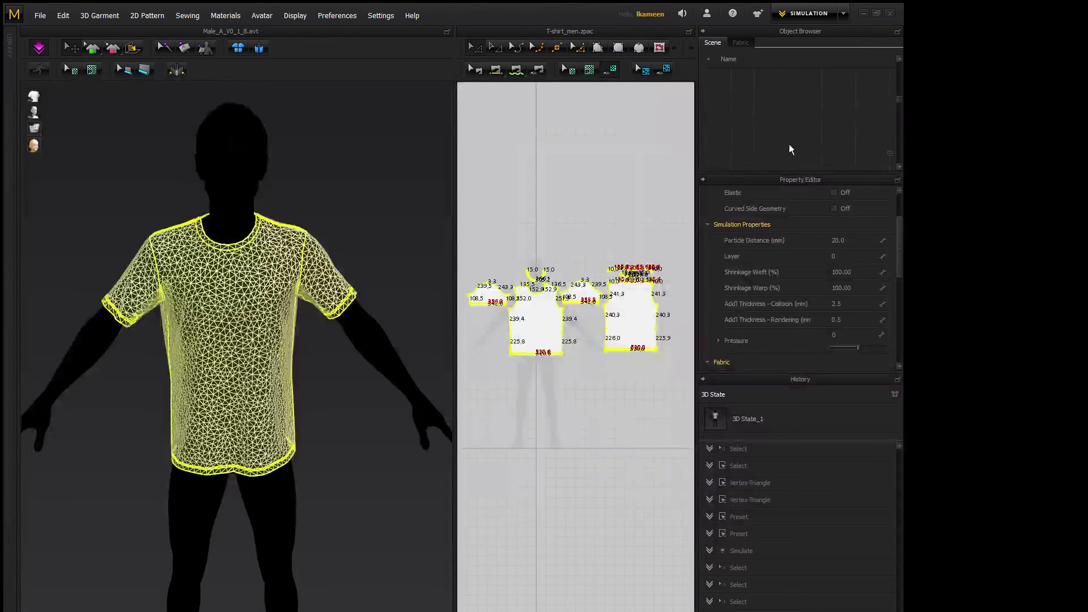
{"action": "scroll", "coordinate": [760, 158], "scroll_direction": "down", "scroll_amount": 5}
{"action": "left_click", "coordinate": [763, 155]}
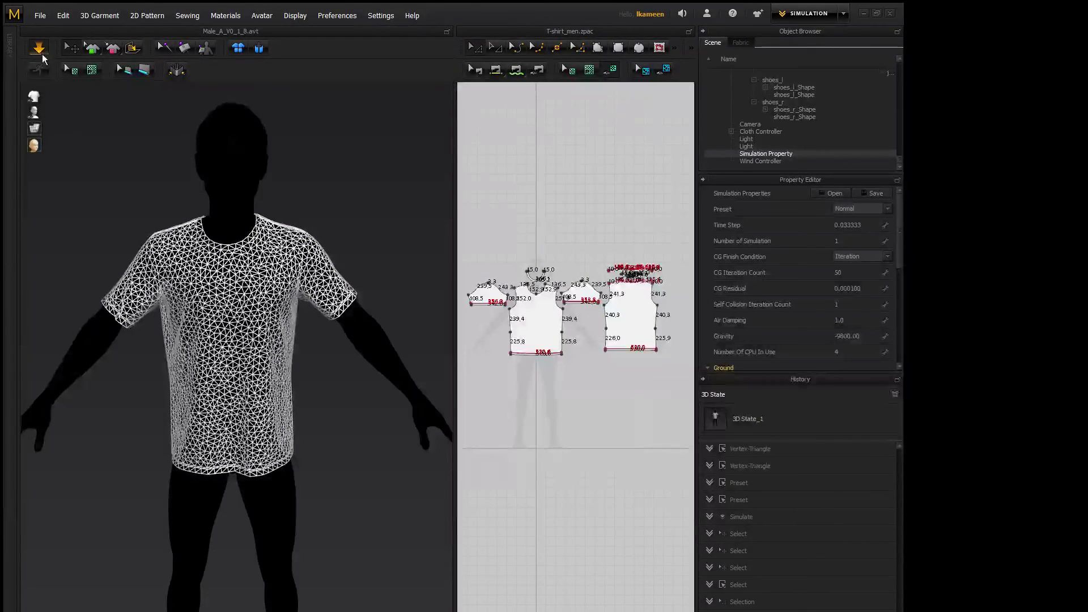
- Select all shirt pieces via Default_Fabric and set Particle Distance to 15 mm
{"action": "left_click", "coordinate": [740, 43]}
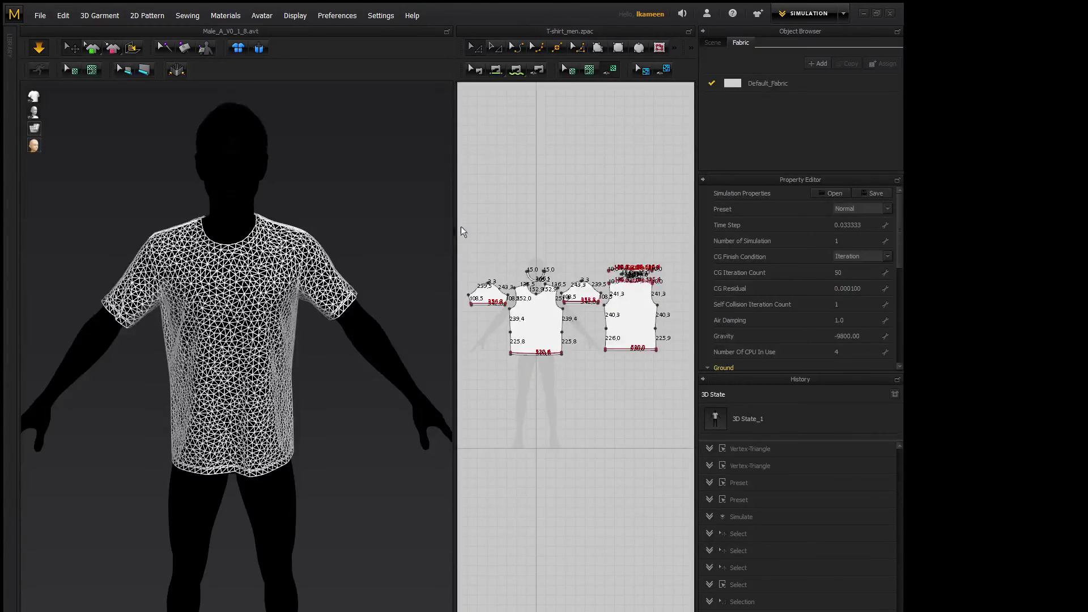
{"action": "left_click", "coordinate": [470, 237]}
{"action": "left_click", "coordinate": [767, 84]}
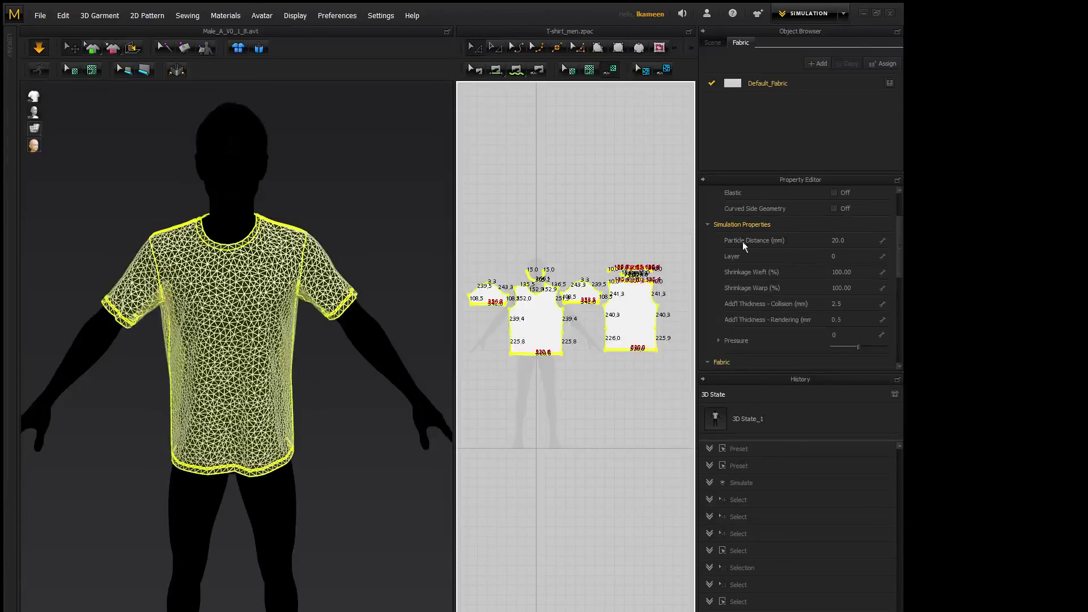
{"action": "left_click", "coordinate": [855, 241]}
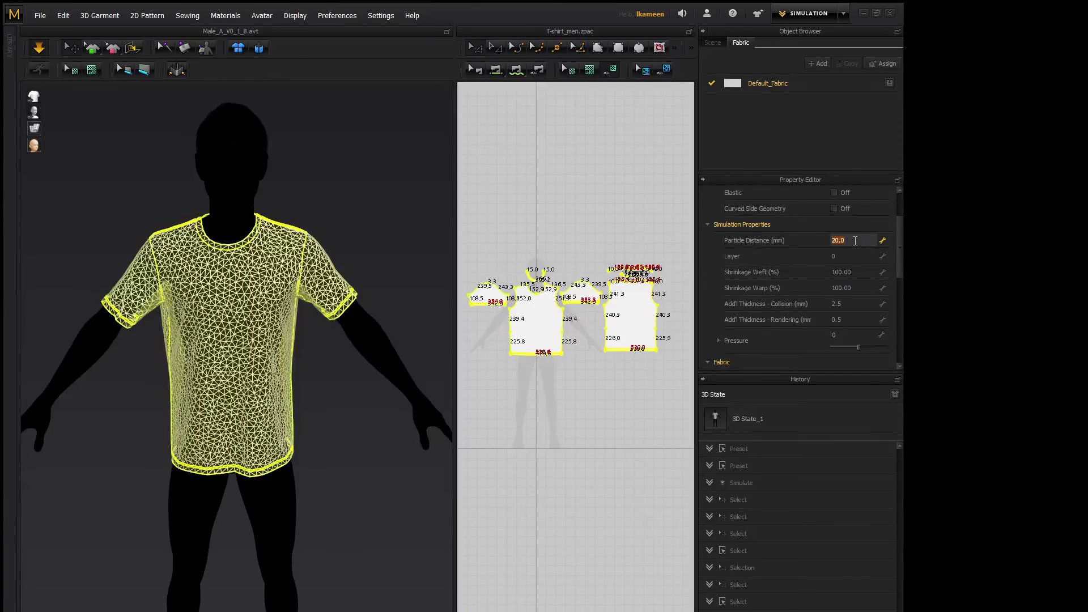
{"action": "type", "text": "15"}
{"action": "key", "text": "Return"}
{"action": "scroll", "coordinate": [855, 241], "scroll_direction": "down", "scroll_amount": 1}
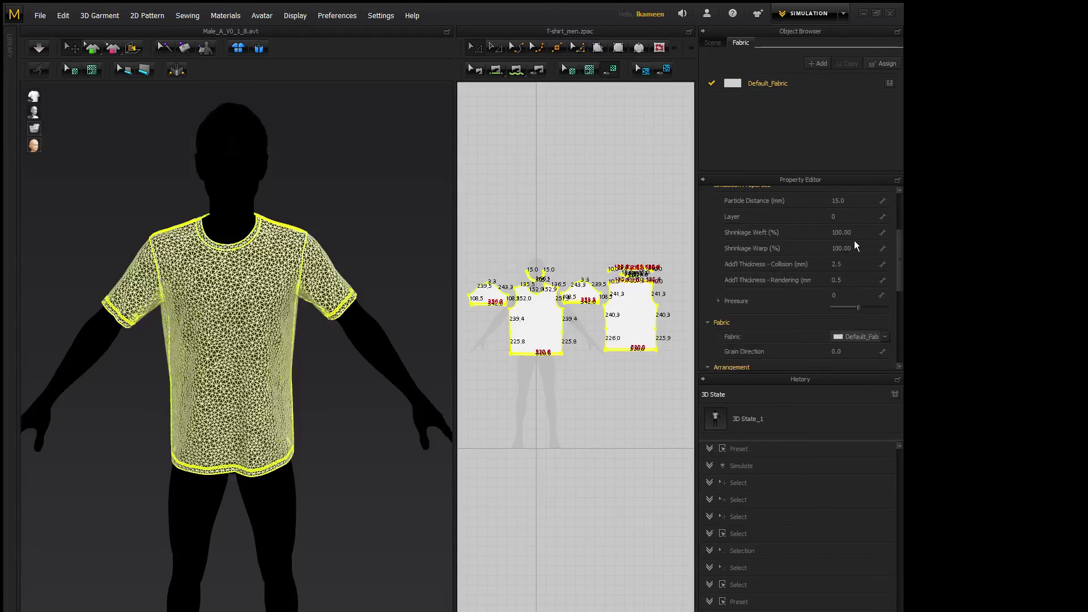
- Lower Particle Distance to 10 mm and simulate the shirt
{"action": "left_click", "coordinate": [858, 201]}
{"action": "type", "text": "10"}
{"action": "key", "text": "Return"}
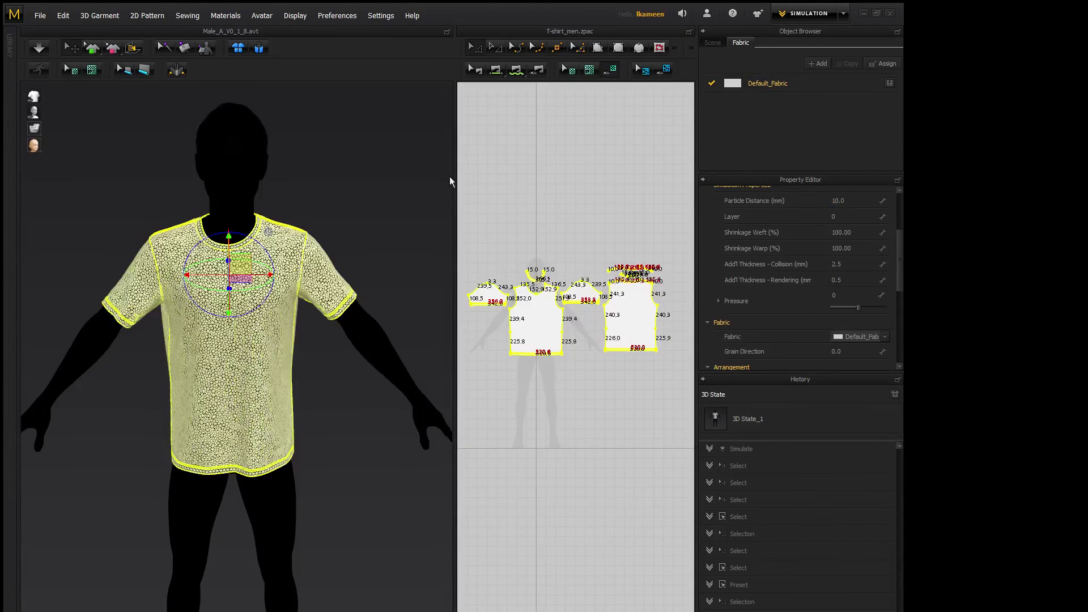
{"action": "left_click", "coordinate": [391, 205]}
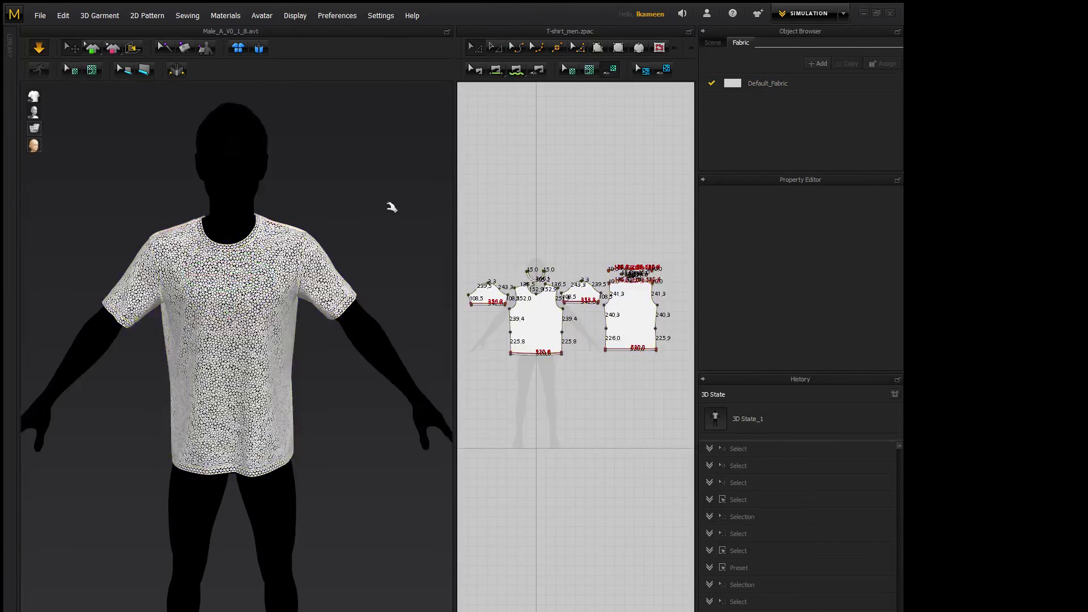
{"action": "key", "text": "space"}
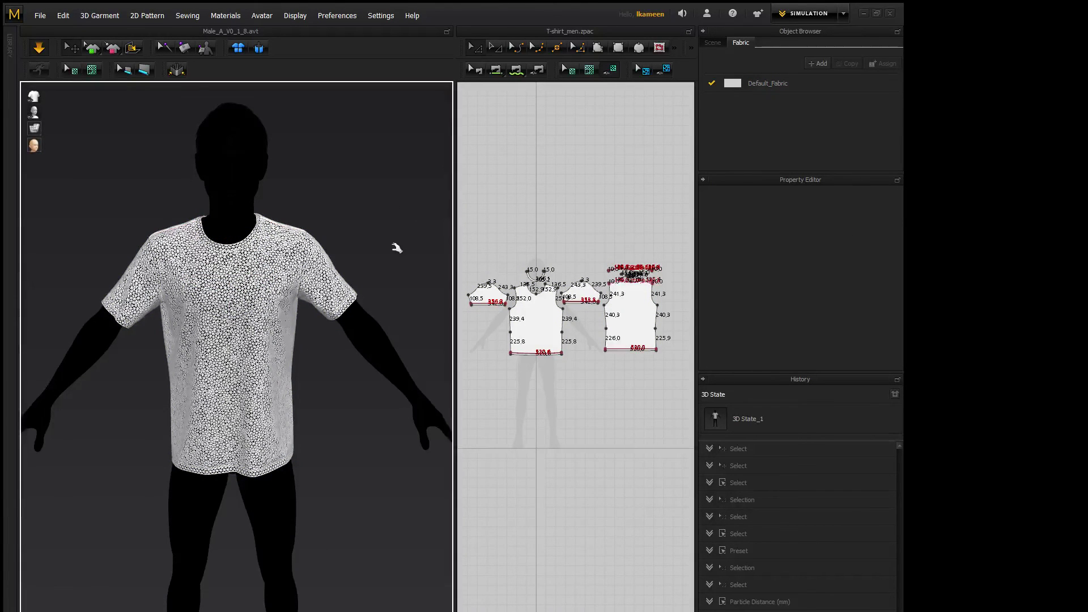
- Show the shirt as a shaded textured surface and orbit to inspect it
{"action": "mouse_move", "coordinate": [36, 130]}
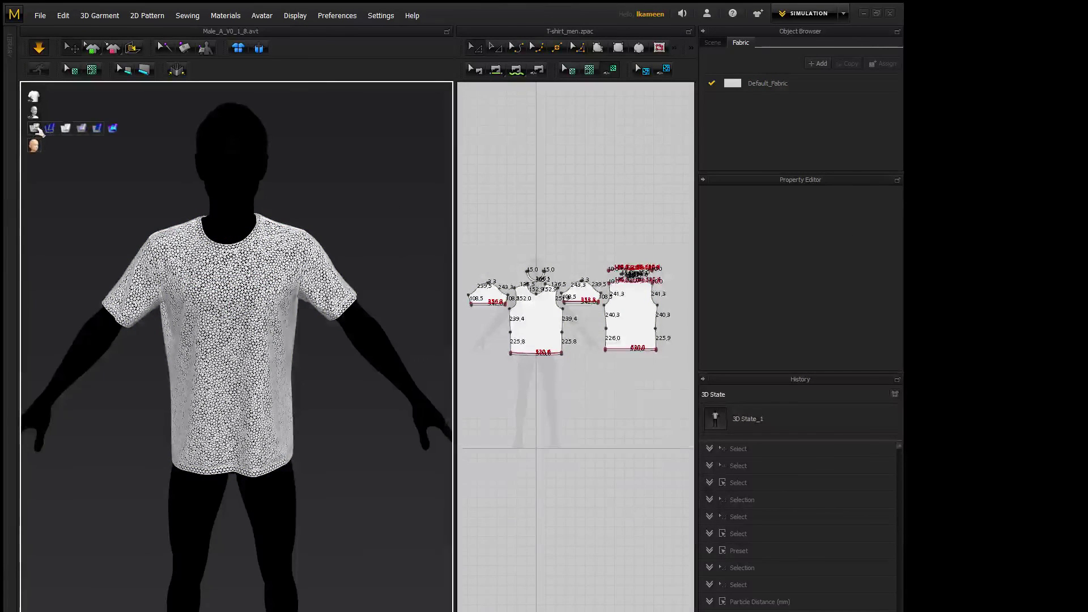
{"action": "left_click", "coordinate": [97, 128]}
{"action": "right_click_drag", "start_coordinate": [375, 246], "coordinate": [334, 303]}
- Set Particle Distance on all pattern pieces to 20 mm and re-simulate
{"action": "left_click_drag", "start_coordinate": [461, 227], "coordinate": [683, 381]}
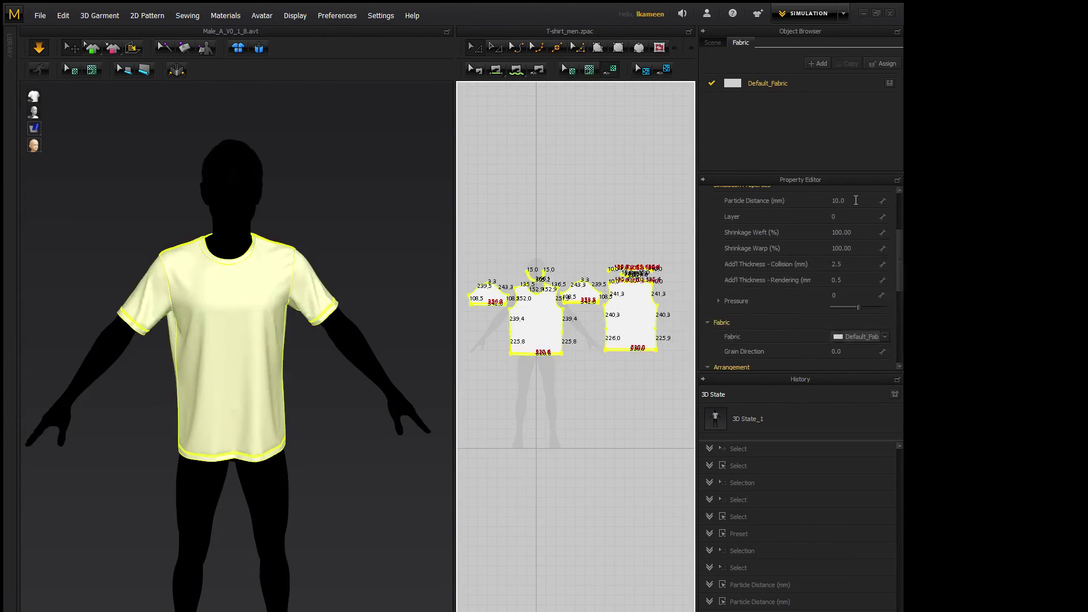
{"action": "left_click", "coordinate": [855, 201]}
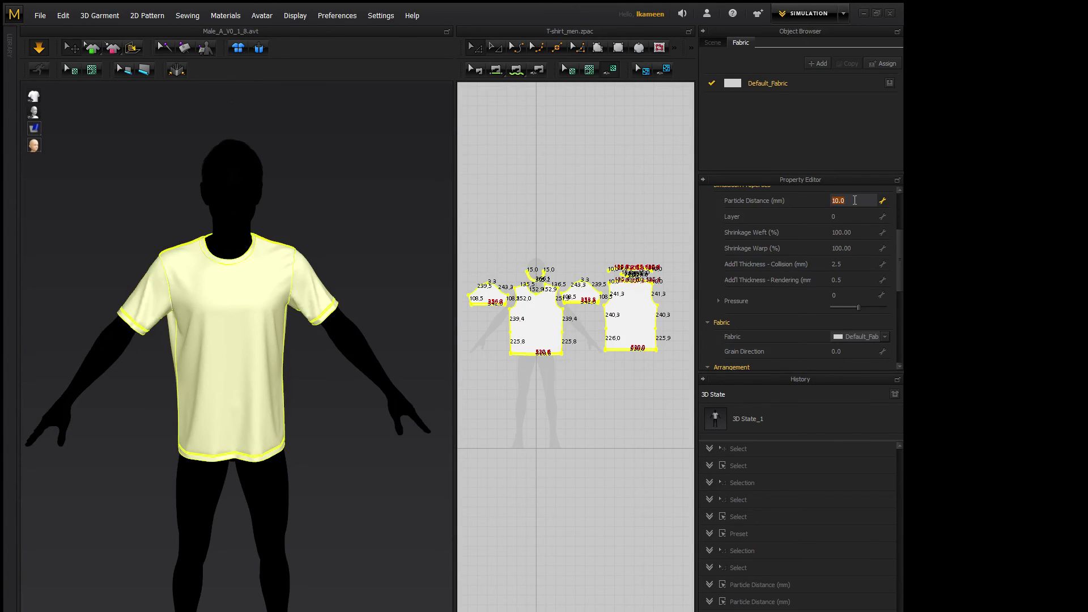
{"action": "type", "text": "20"}
{"action": "key", "text": "Return"}
{"action": "key", "text": "space"}
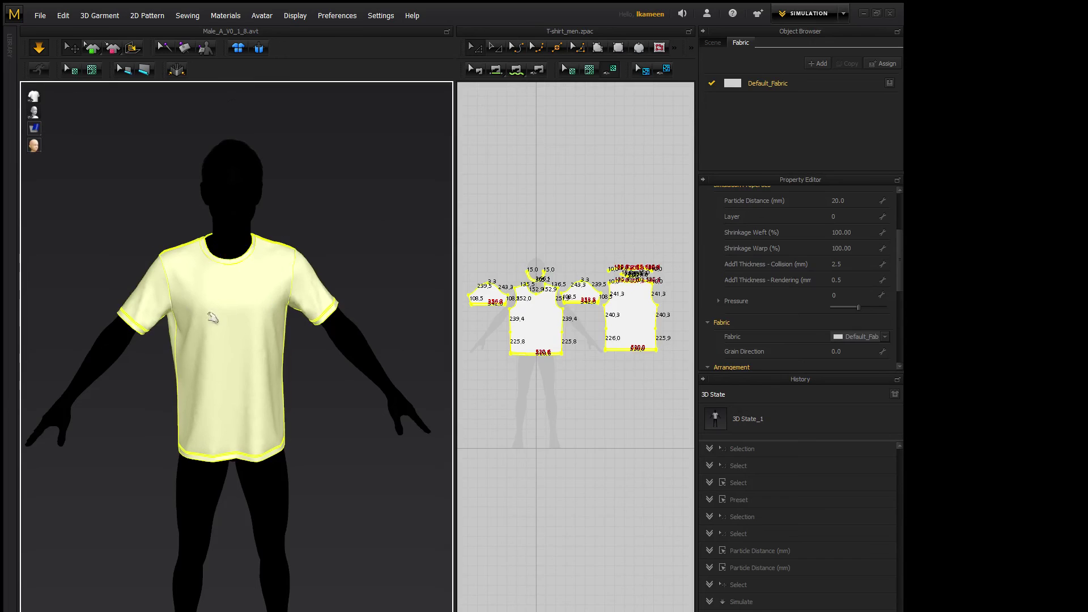
{"action": "left_click", "coordinate": [258, 396]}
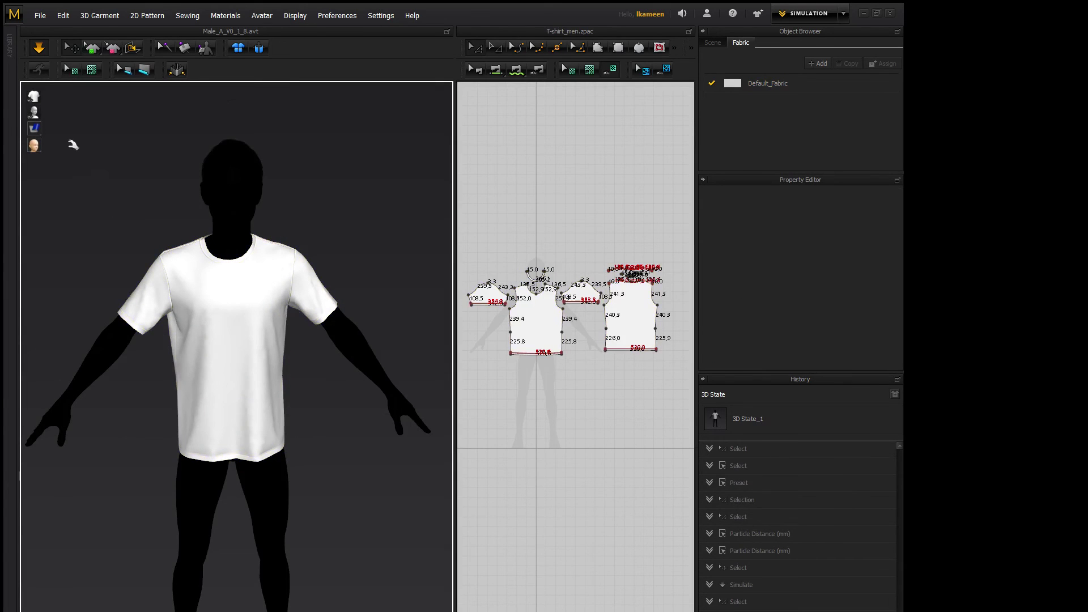
- Select every pattern piece with Ctrl+A and commit the particle distance value
{"action": "left_click", "coordinate": [464, 216]}
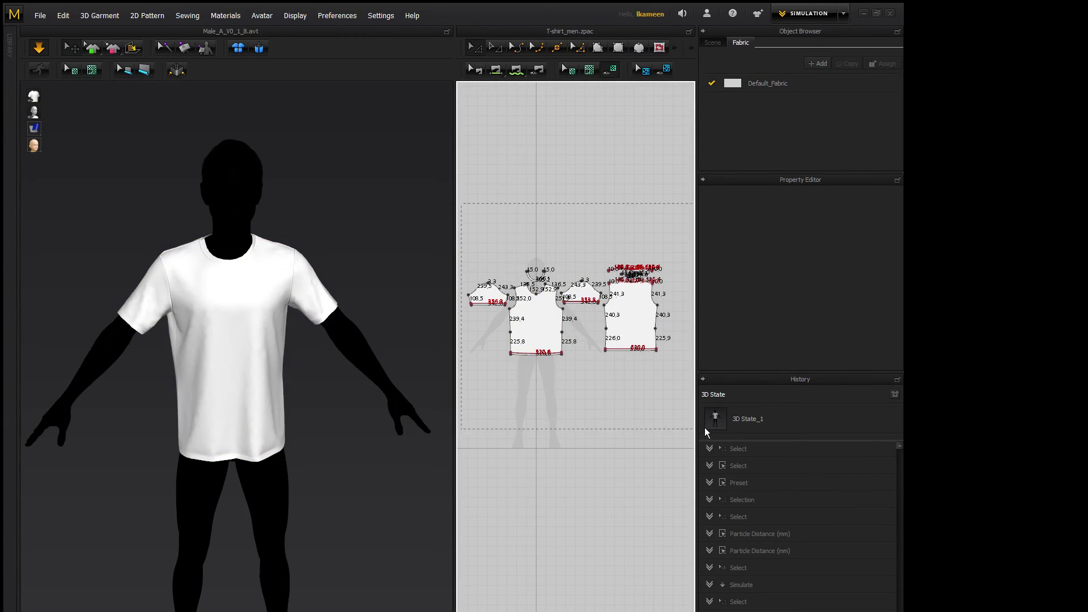
{"action": "key", "text": "ctrl+a"}
{"action": "left_click", "coordinate": [860, 203]}
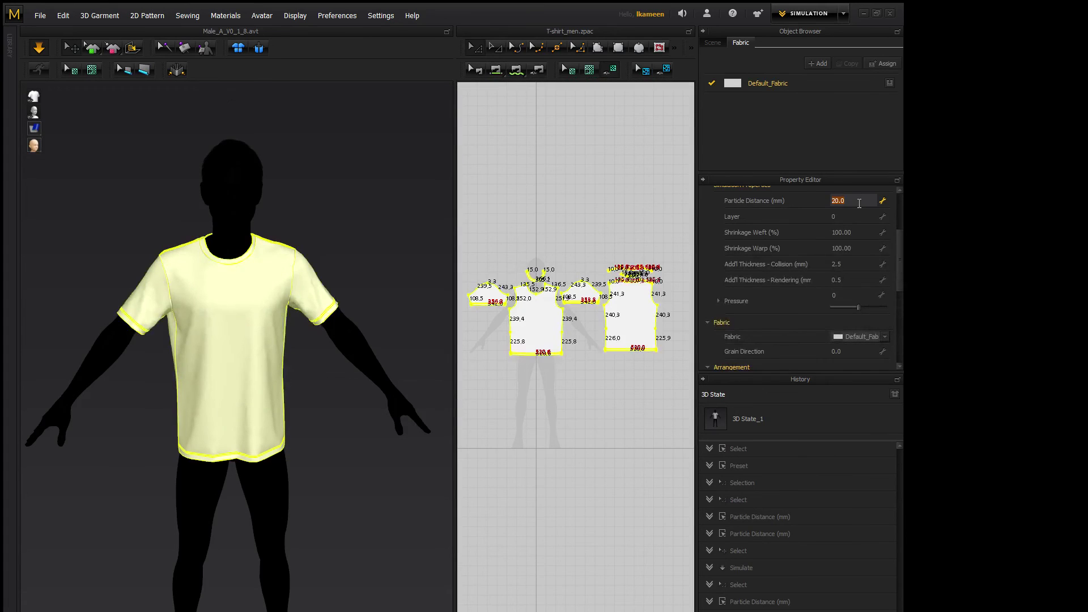
{"action": "key", "text": "Return"}
{"action": "left_click", "coordinate": [315, 226]}
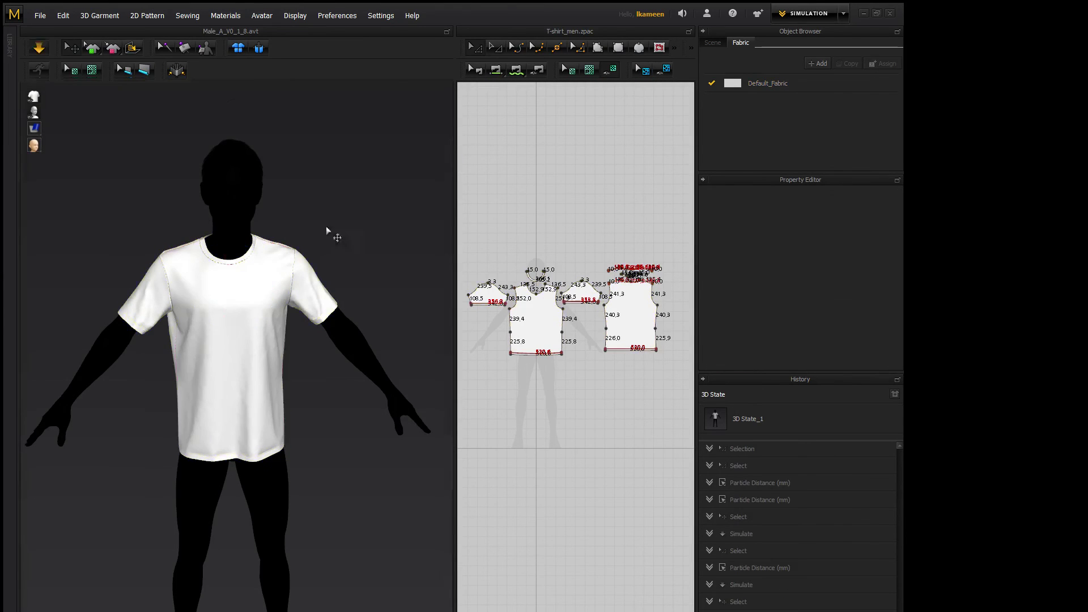
- Select the front body piece to inspect its settings
{"action": "left_click", "coordinate": [533, 320]}
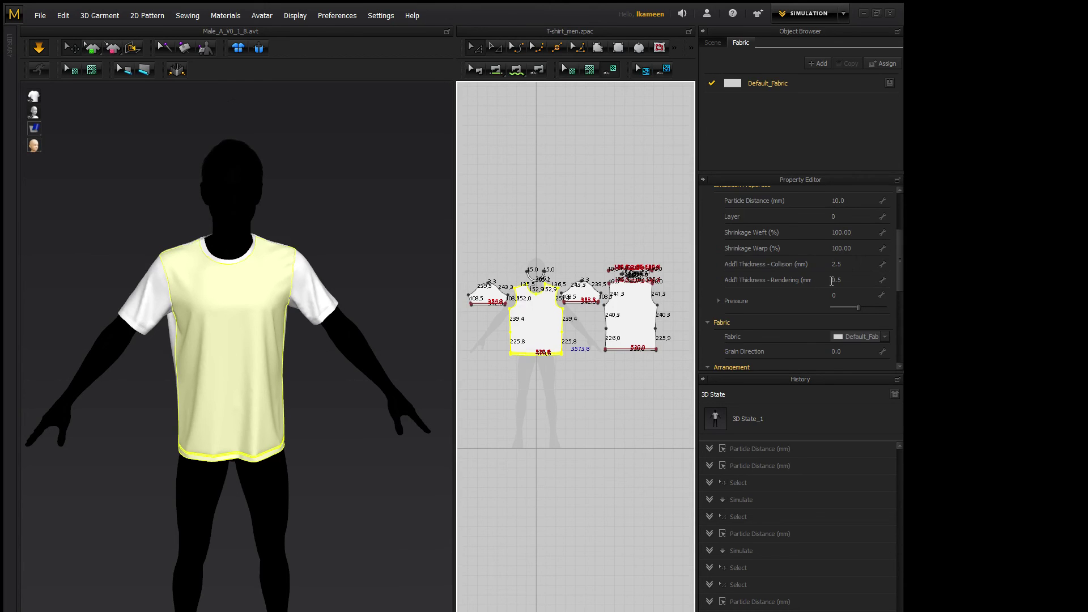
{"action": "scroll", "coordinate": [776, 255], "scroll_direction": "down", "scroll_amount": 1}
{"action": "scroll", "coordinate": [783, 230], "scroll_direction": "up", "scroll_amount": 3}
- Review Default_Fabric's physical properties, then select the back body piece in the Scene tree
{"action": "left_click", "coordinate": [809, 86]}
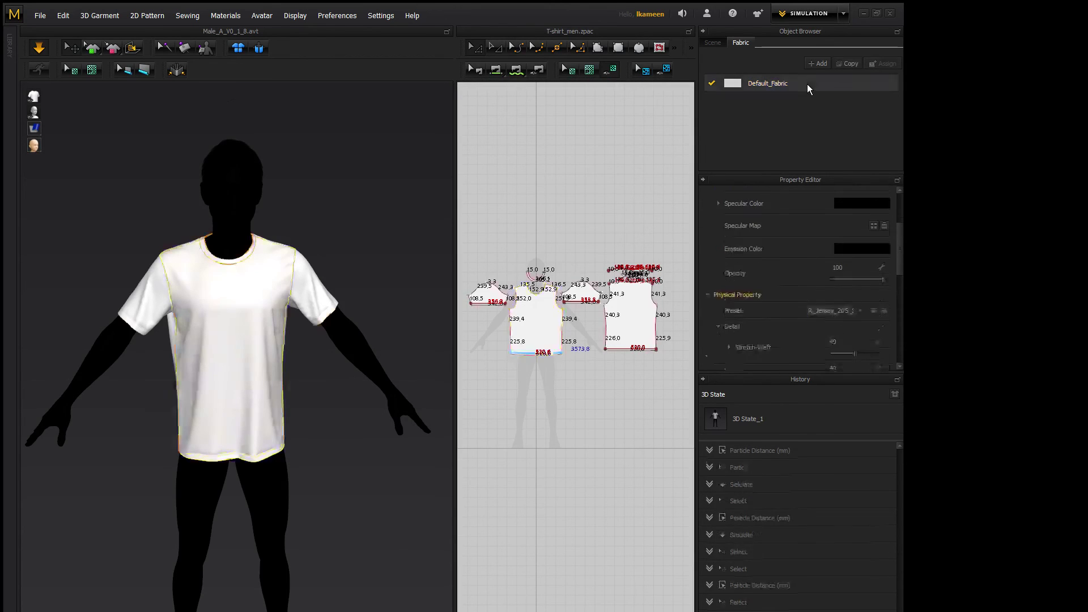
{"action": "scroll", "coordinate": [827, 312], "scroll_direction": "down", "scroll_amount": 5}
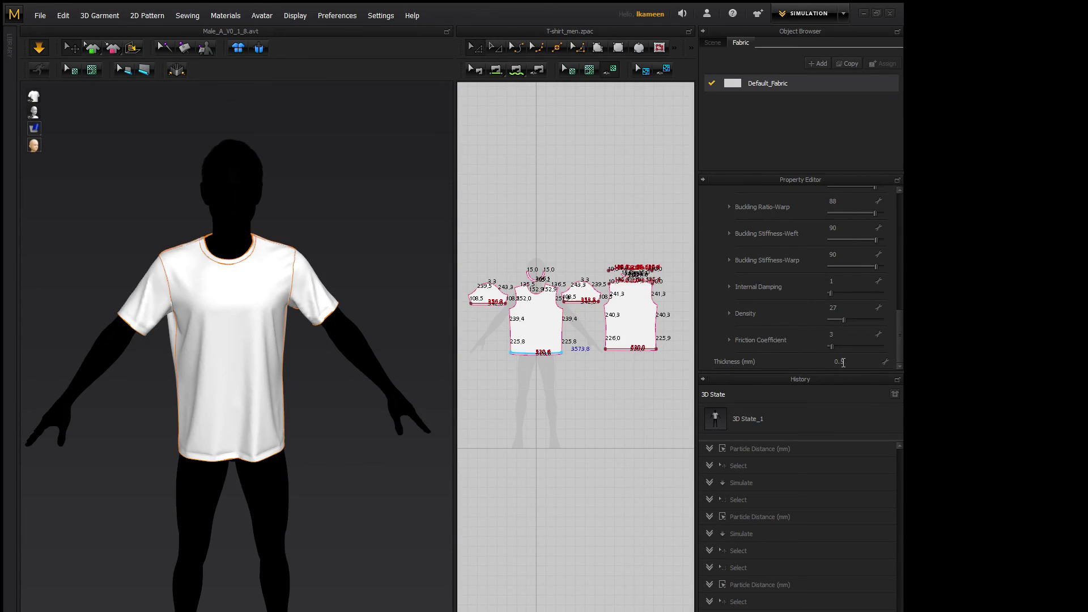
{"action": "left_click", "coordinate": [713, 42]}
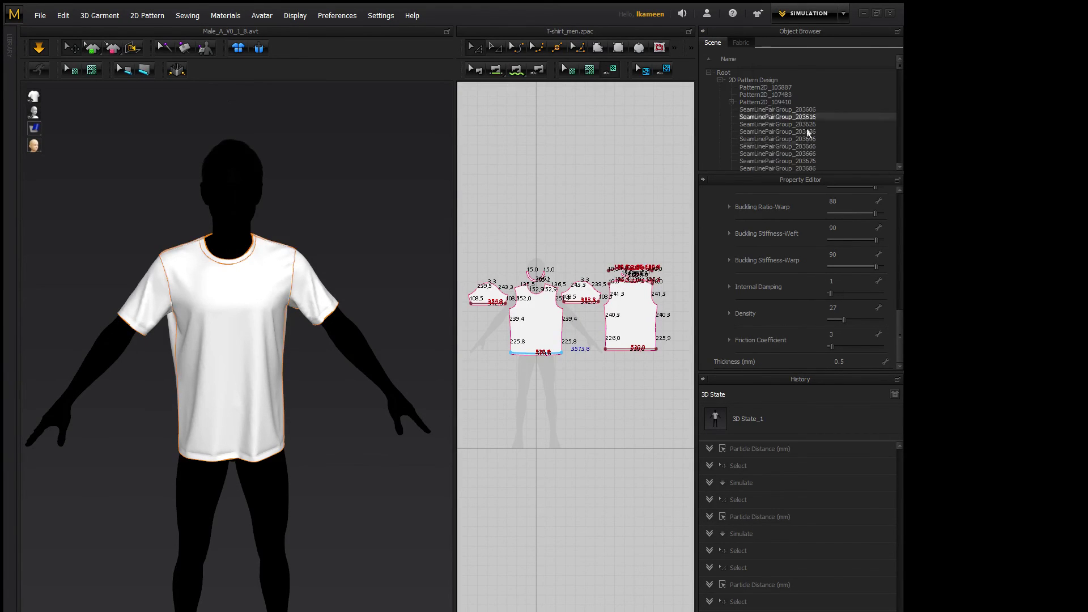
{"action": "left_click", "coordinate": [638, 314]}
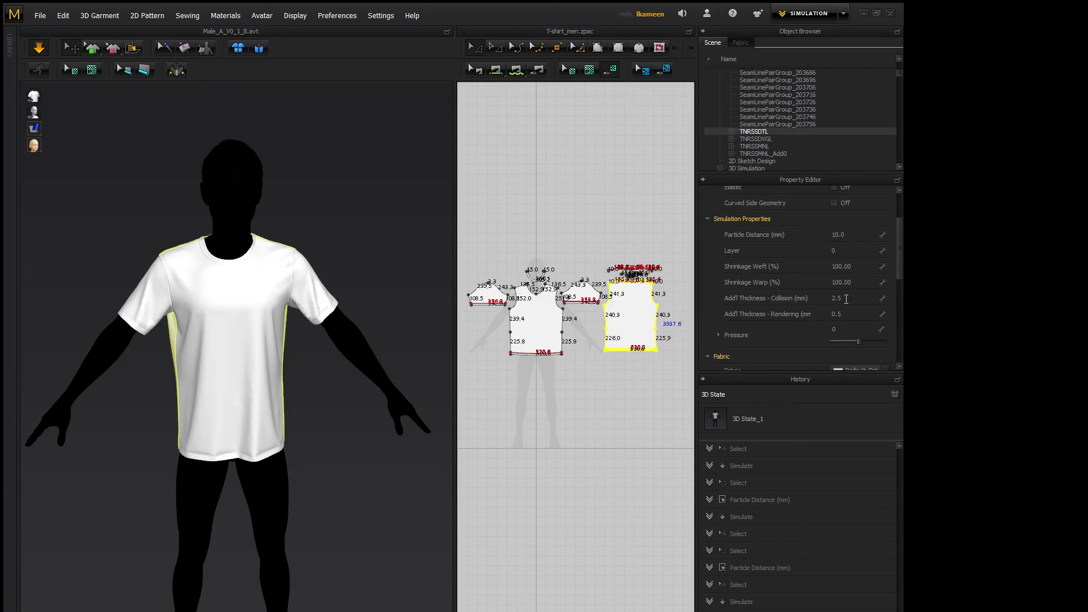
- Deselect the back piece and pull the shirt front sideways while the simulation runs
{"action": "left_click_drag", "start_coordinate": [900, 253], "coordinate": [899, 347]}
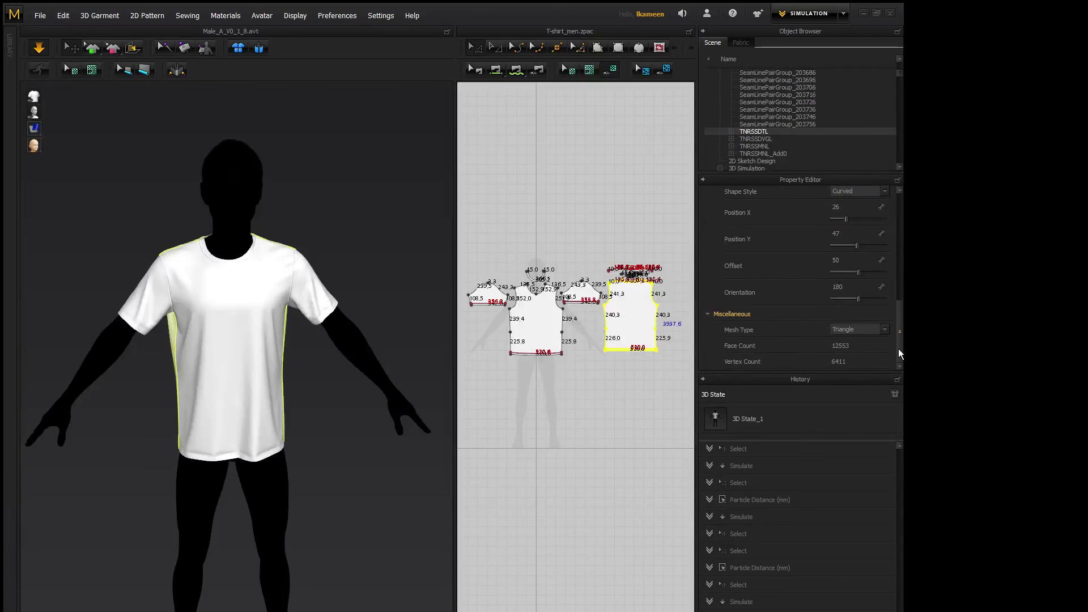
{"action": "scroll", "coordinate": [899, 348], "scroll_direction": "up", "scroll_amount": 6}
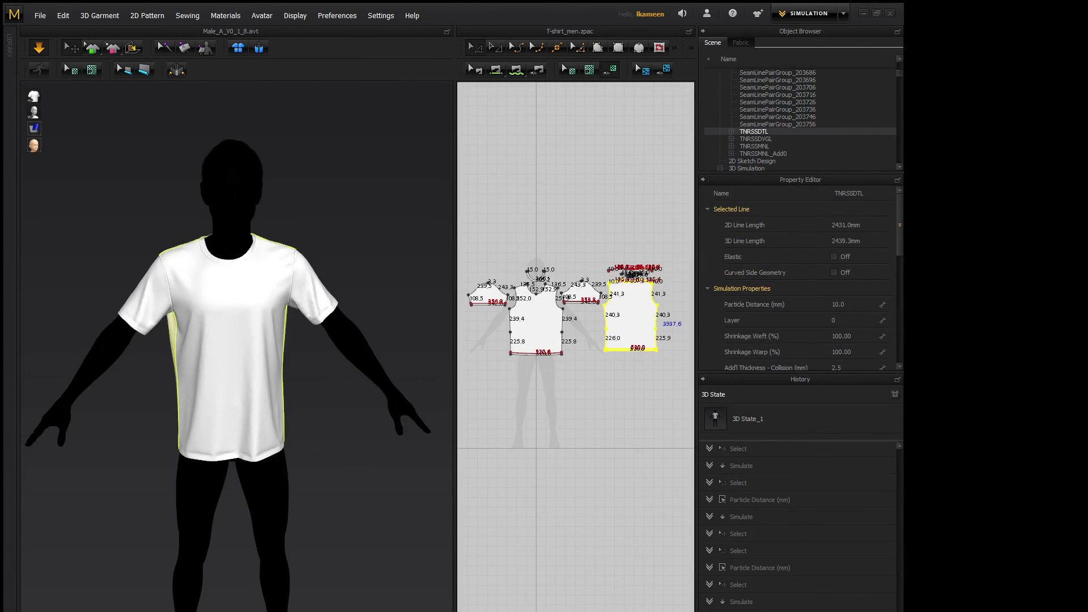
{"action": "left_click", "coordinate": [590, 221]}
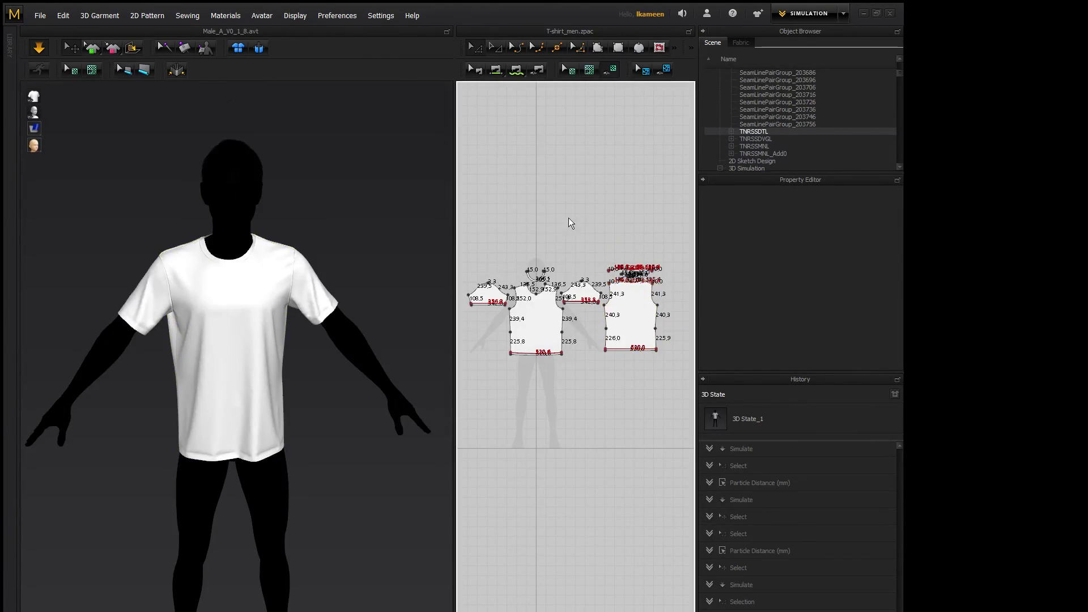
{"action": "left_click_drag", "start_coordinate": [214, 349], "coordinate": [182, 336]}
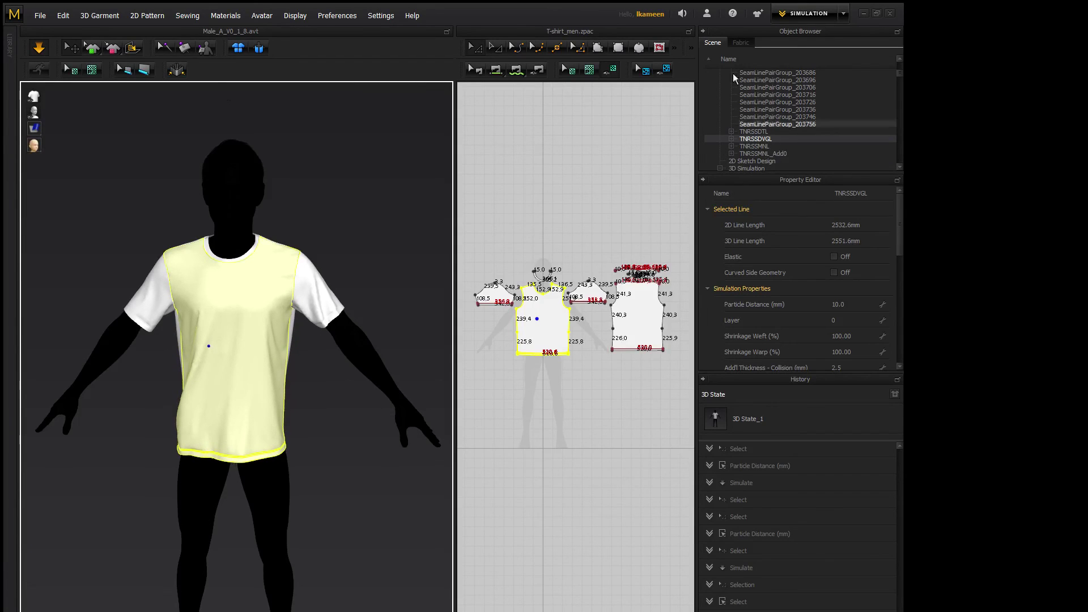
- Show the scene's Simulation Property: Normal preset, 0.033333 time step, 50 CG iterations
{"action": "left_click", "coordinate": [771, 138]}
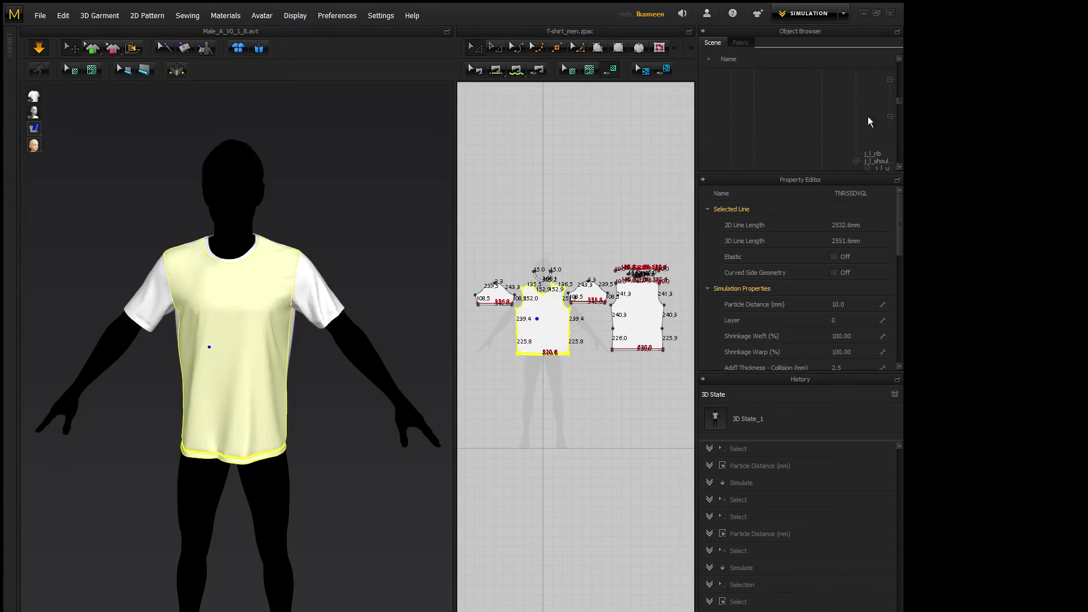
{"action": "left_click_drag", "start_coordinate": [900, 100], "coordinate": [898, 163]}
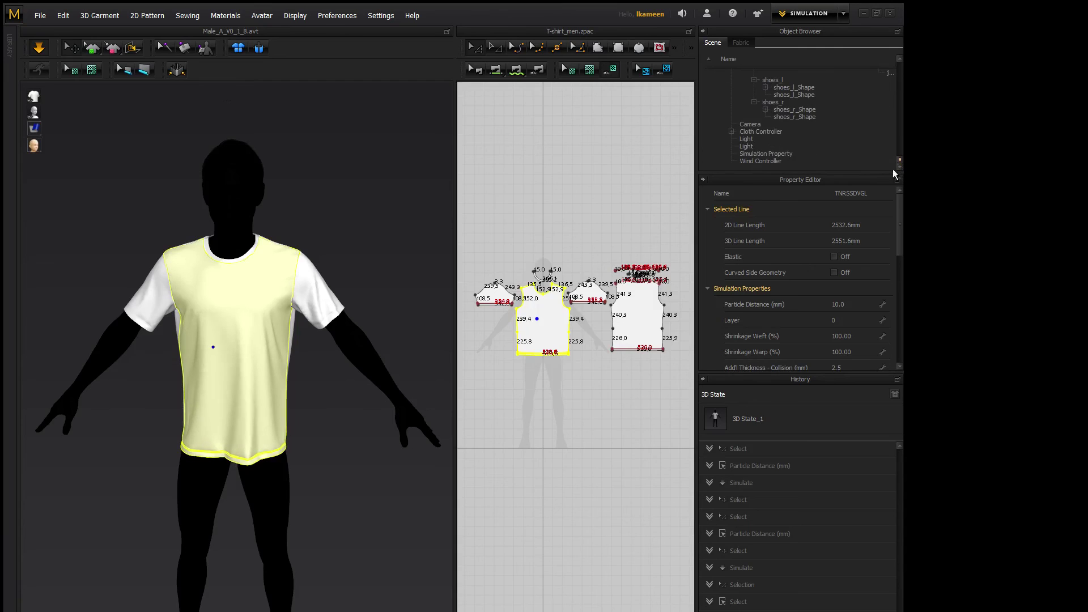
{"action": "left_click", "coordinate": [791, 153]}
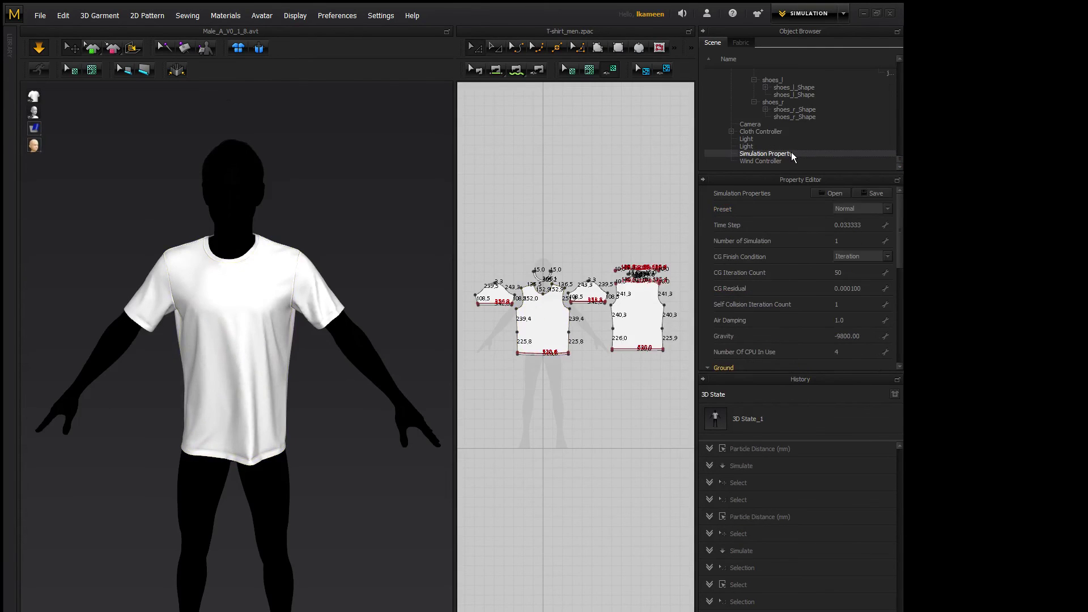